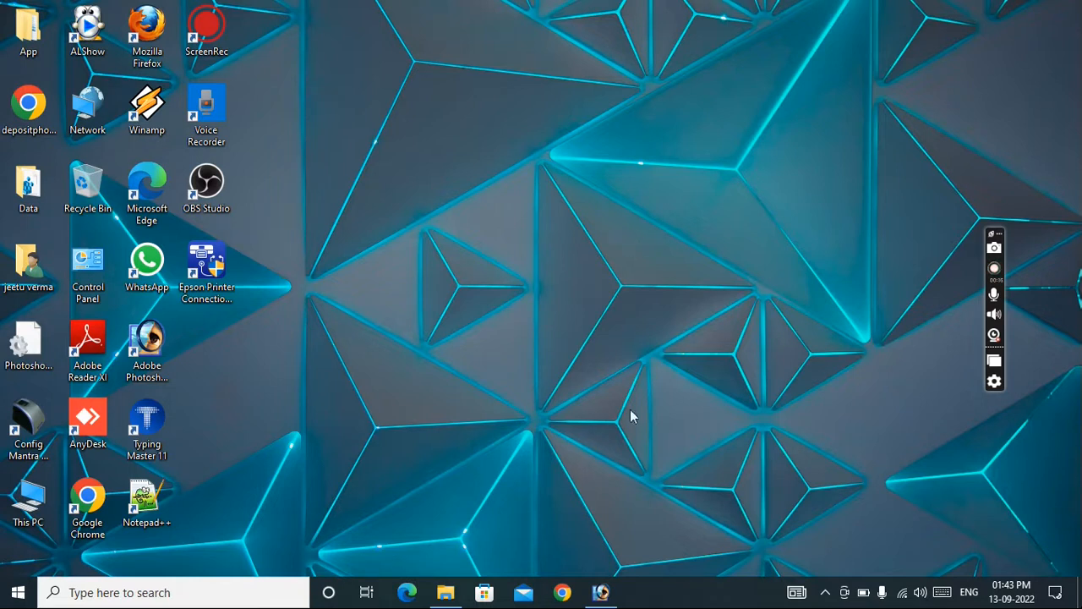
# Switch to Adobe Photoshop and open cap-gd0eef91eb_1920.jpg from the Downloads folder
pyautogui.click(600, 592)
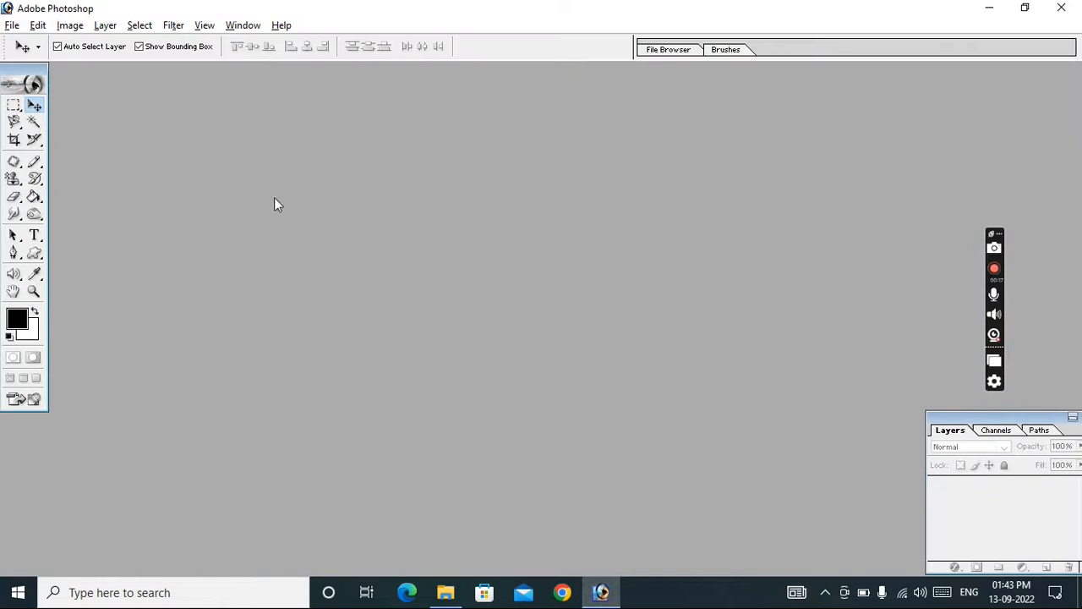
pyautogui.hotkey('ctrl', 'o')
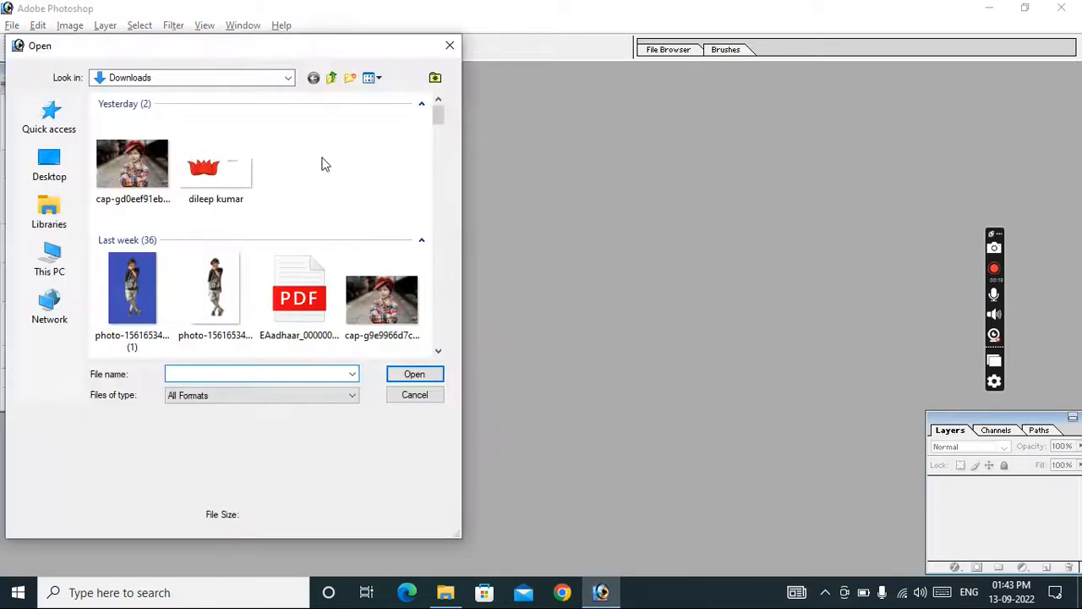
pyautogui.click(128, 164)
pyautogui.click(414, 374)
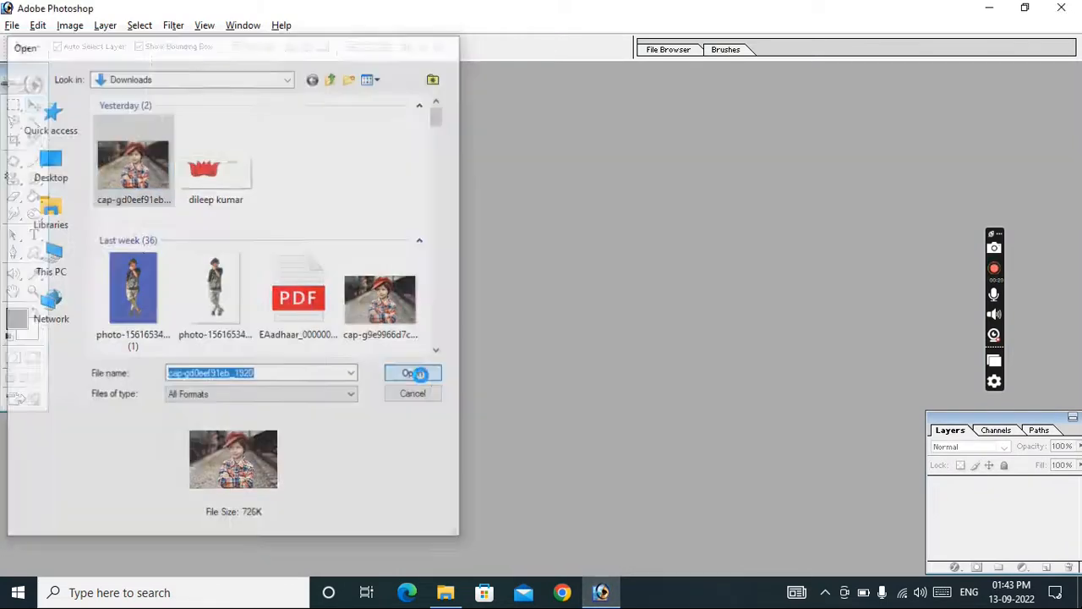
# Open the blue-background removebg photo of the standing boy from Downloads and place its window beside the cap photo
pyautogui.hotkey('ctrl', 'o')
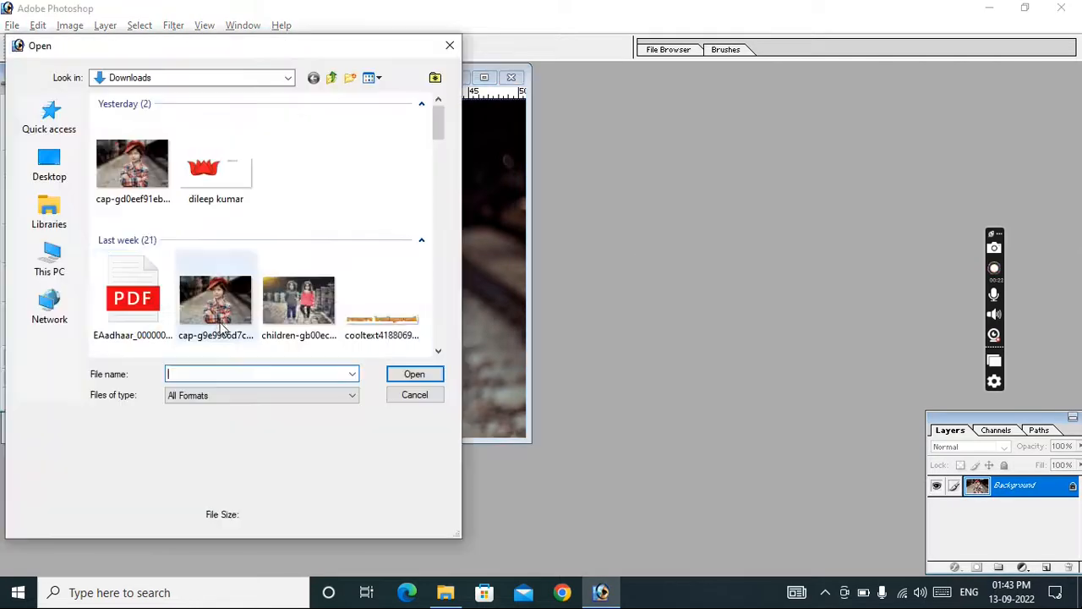
pyautogui.click(126, 314)
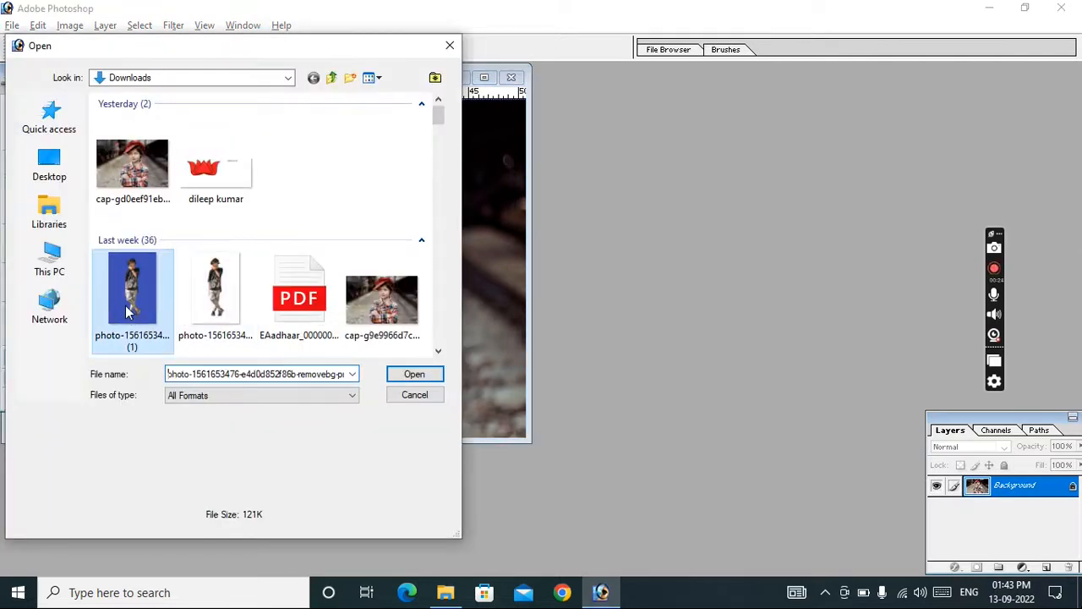
pyautogui.click(415, 374)
pyautogui.moveTo(116, 84); pyautogui.dragTo(488, 125)
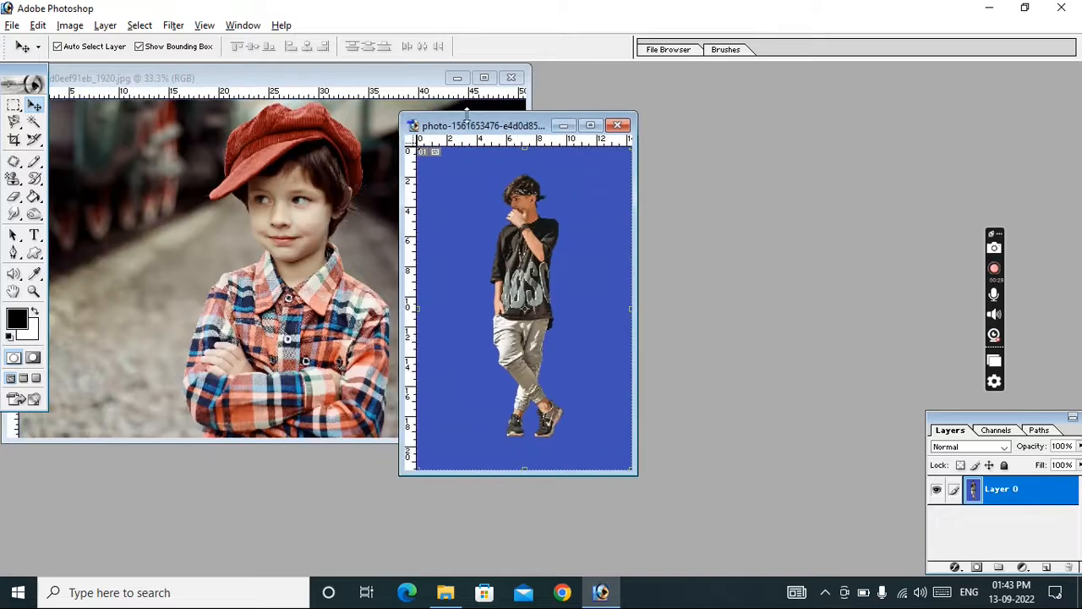
# Select the blue background around the standing boy with the Magic Wand at tolerance 32
pyautogui.click(33, 124)
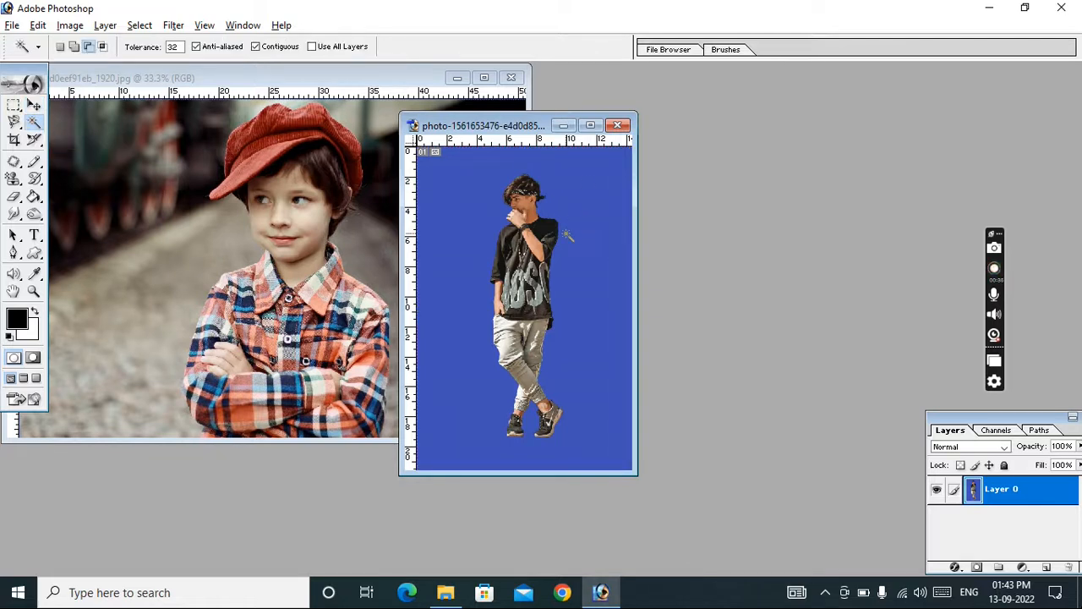
pyautogui.hotkey('ctrl', '0')
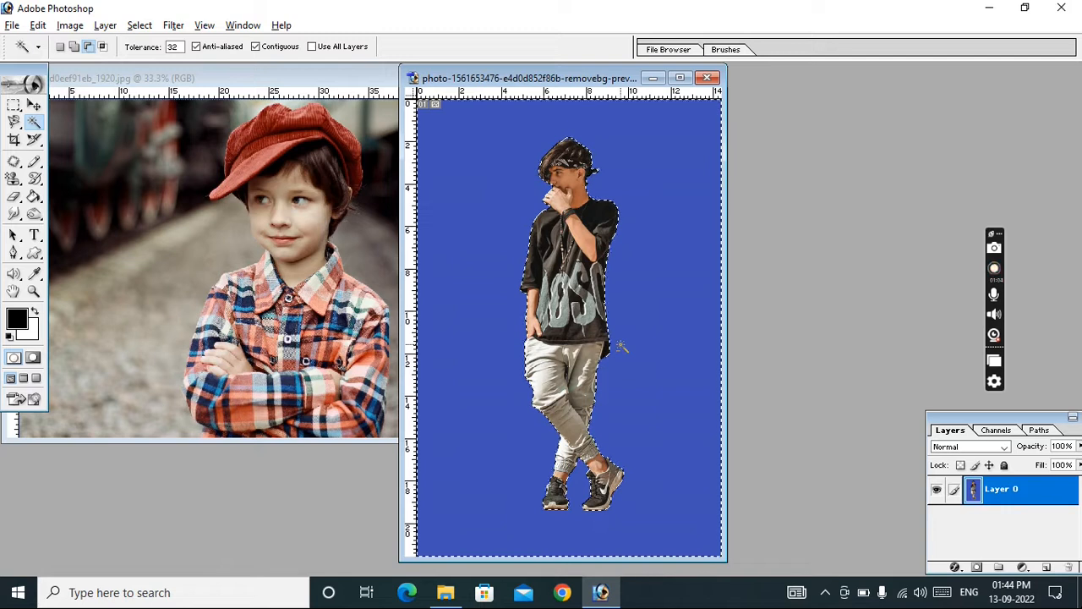
pyautogui.press('shift')
# Try deleting the selected blue background to transparency, and undo each deletion
pyautogui.press('Delete')
pyautogui.hotkey('ctrl', 'd')
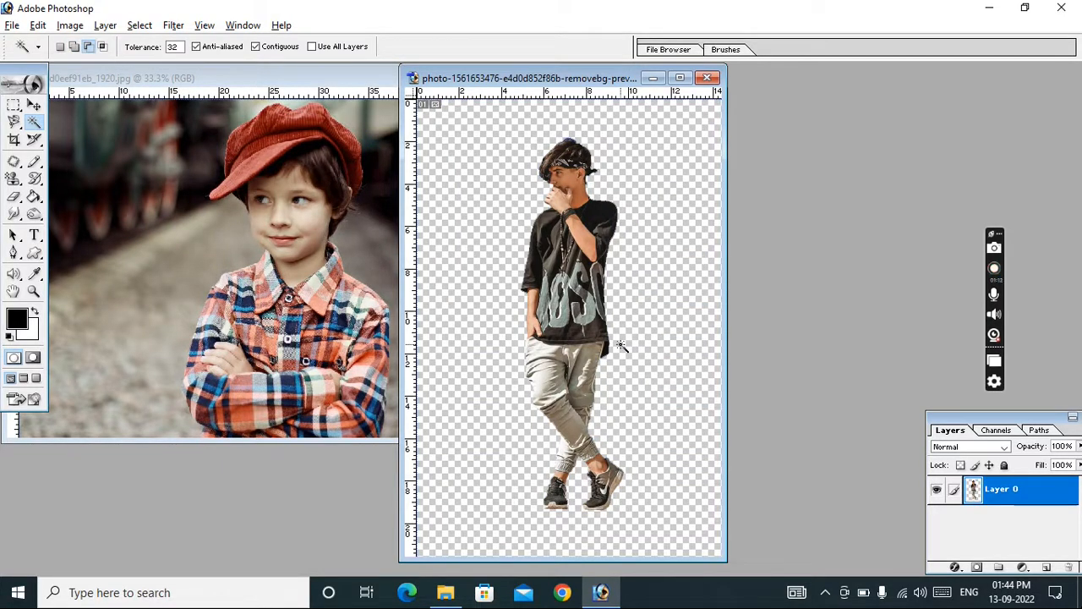
pyautogui.hotkey('ctrl', 'alt', 'z')
pyautogui.hotkey('ctrl', 'alt', 'z')
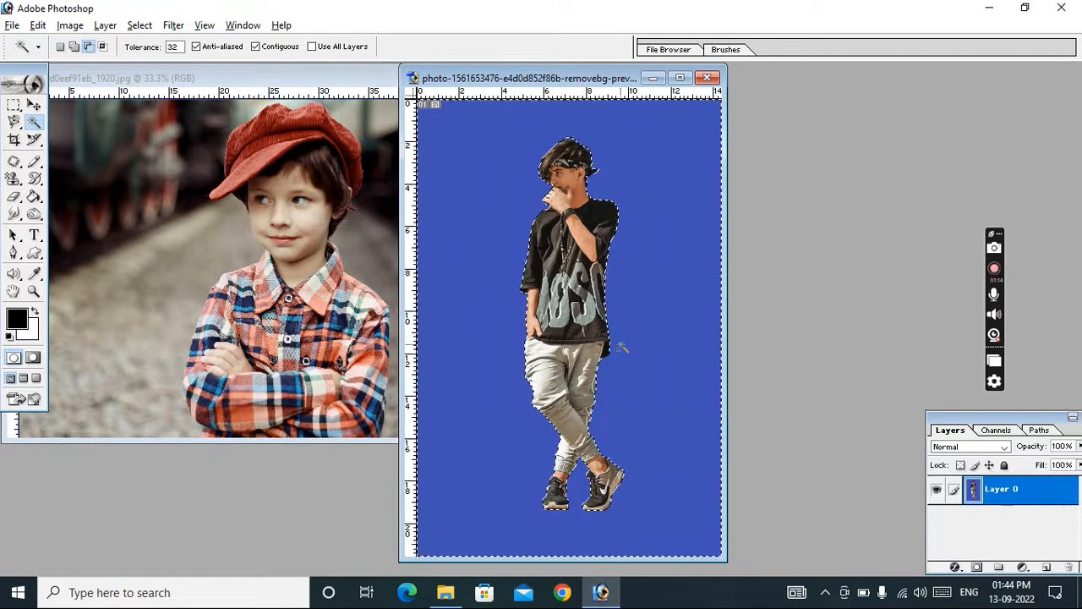
pyautogui.press('Delete')
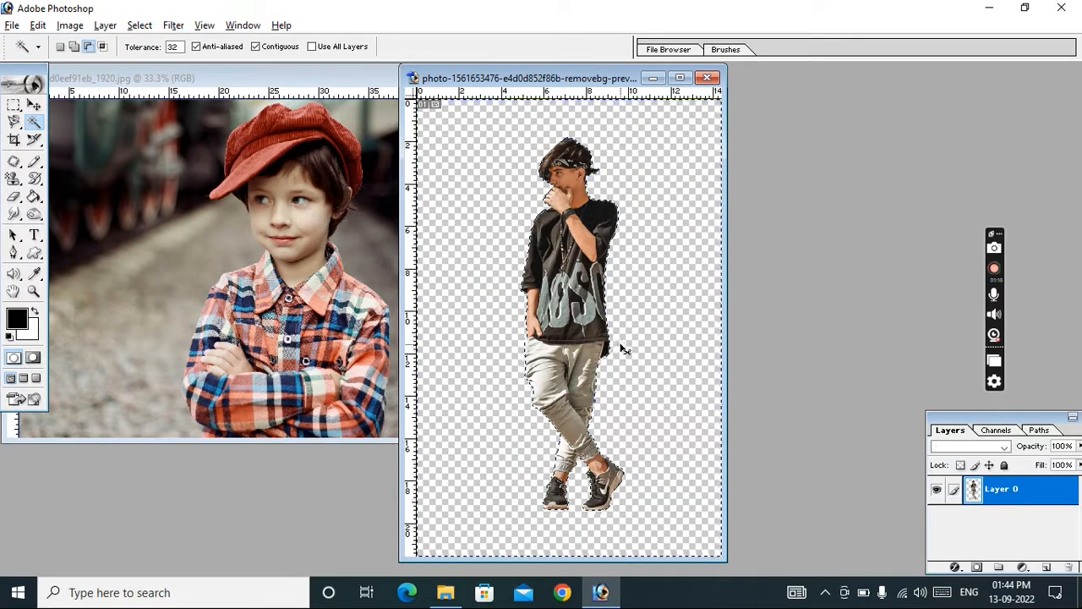
pyautogui.hotkey('ctrl', 'z')
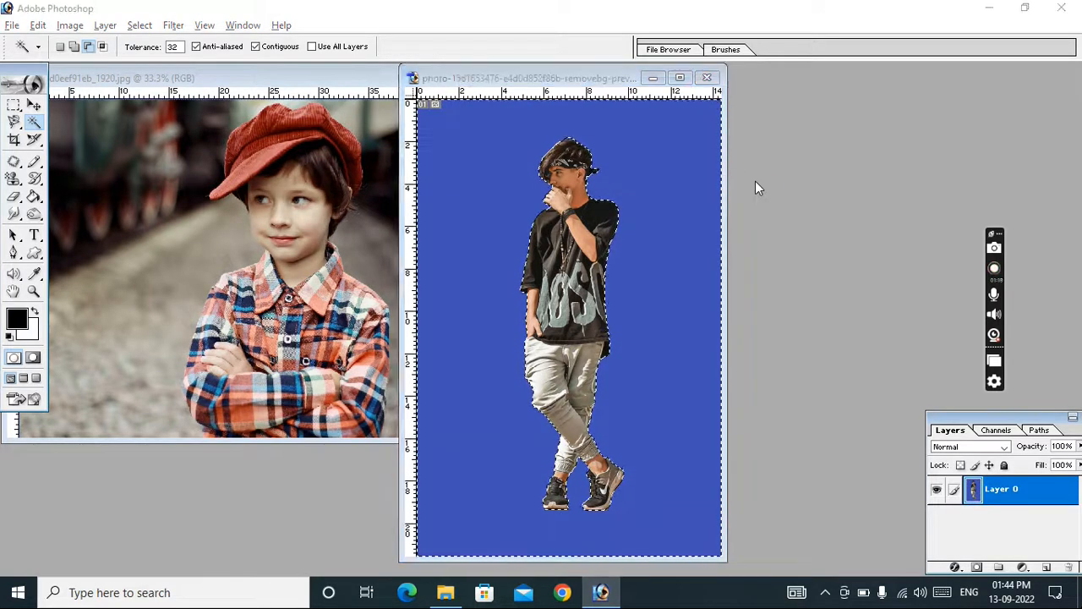
# Open the Pexels portrait photo ending in 3854130 from the Downloads folder
pyautogui.hotkey('ctrl', 'o')
pyautogui.scroll(-10, 273, 232)
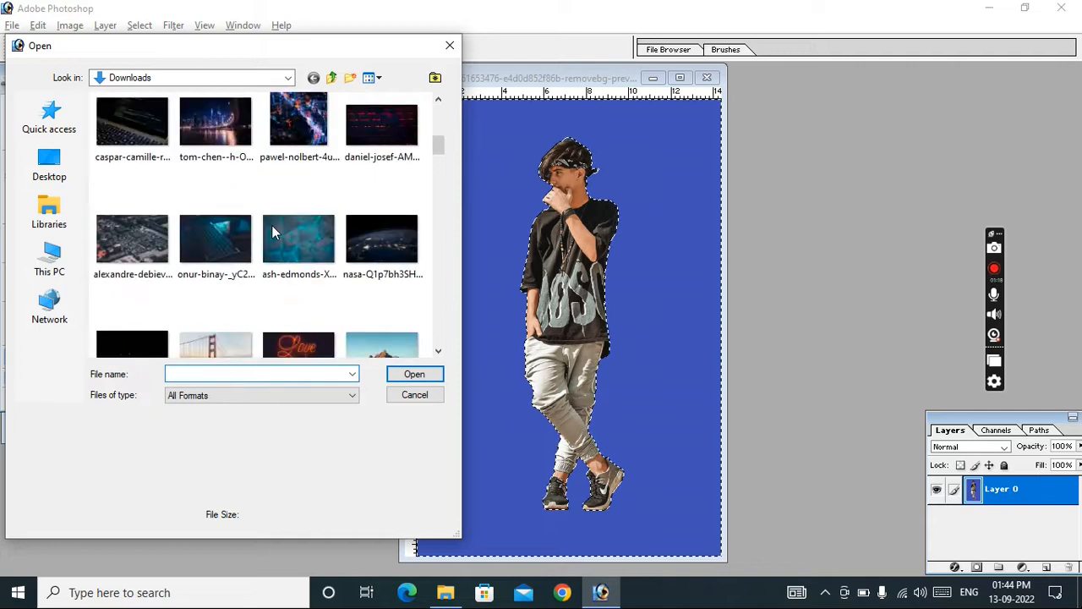
pyautogui.scroll(5, 273, 231)
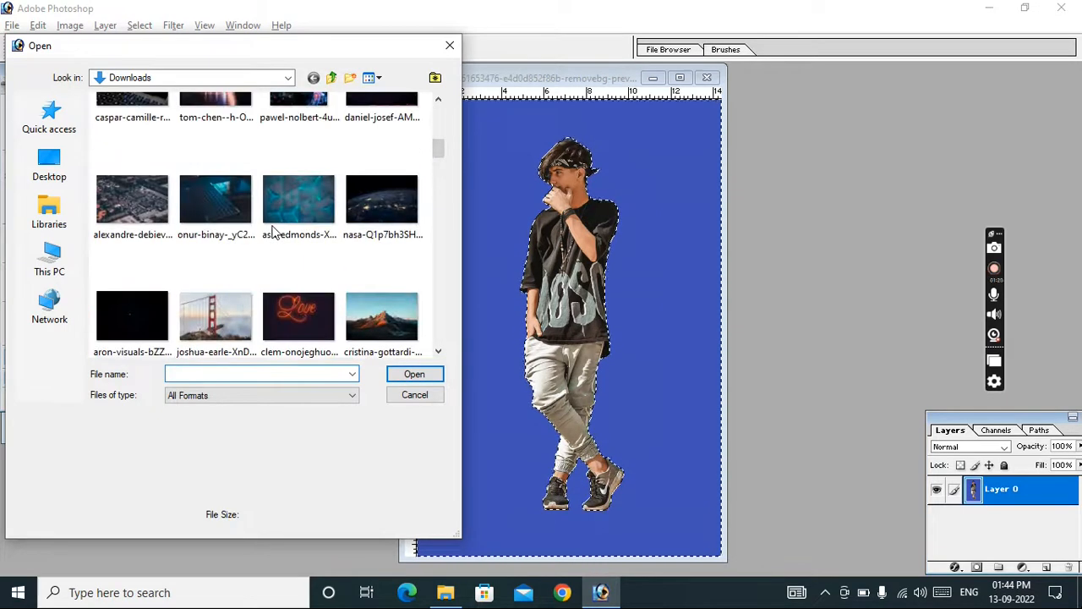
pyautogui.scroll(3, 271, 225)
pyautogui.scroll(-6, 271, 225)
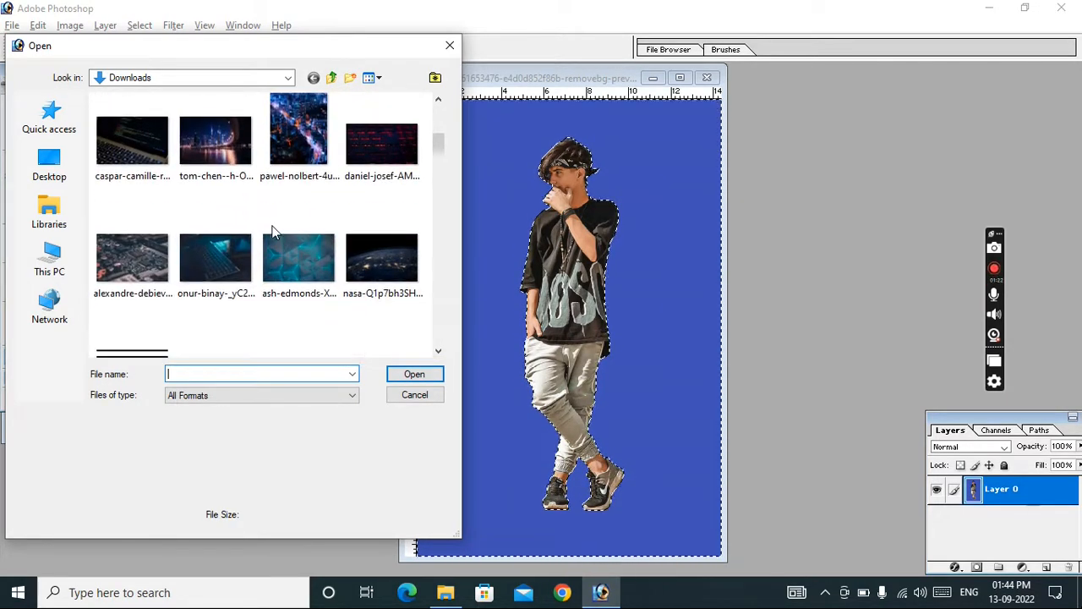
pyautogui.scroll(3, 273, 226)
pyautogui.scroll(2, 279, 225)
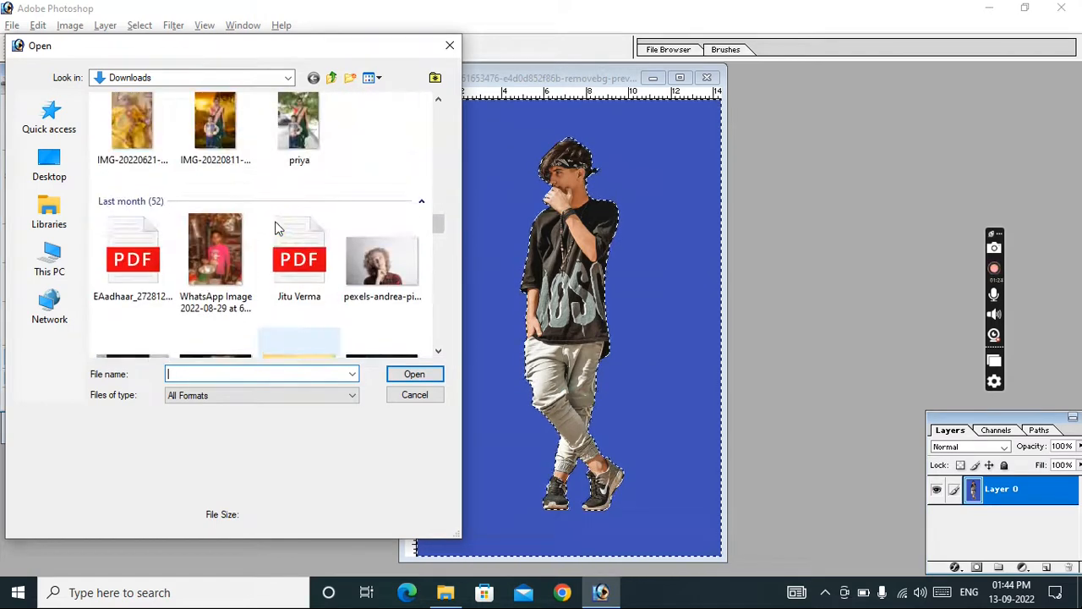
pyautogui.click(383, 281)
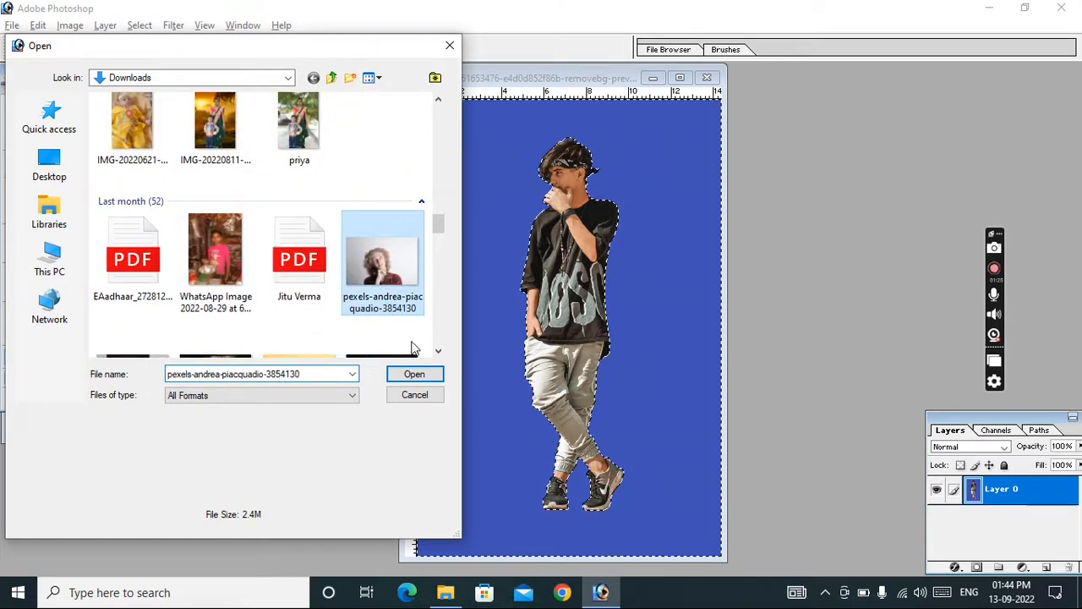
pyautogui.click(421, 376)
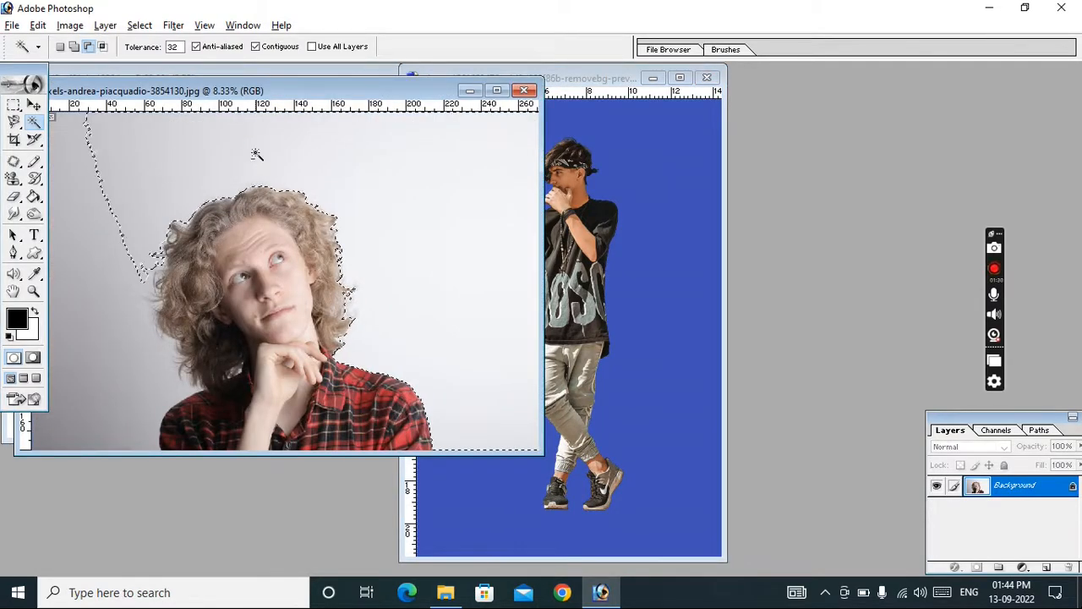
# Clear the Magic Wand selection of the portrait's light backdrop and set the background colour to blue #0C00F9
pyautogui.press('Delete')
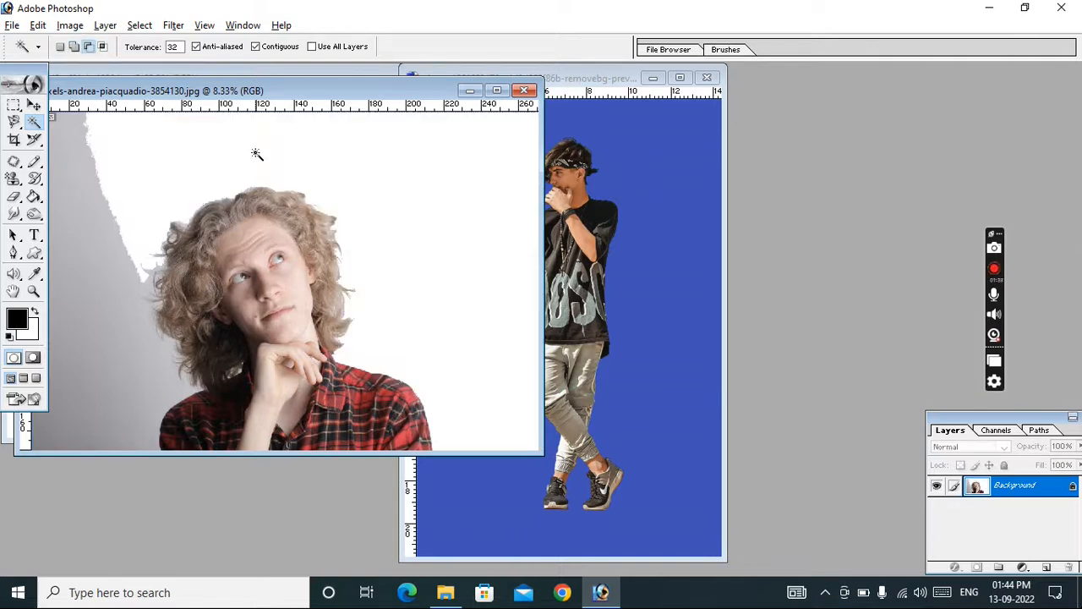
pyautogui.click(34, 335)
pyautogui.moveTo(394, 325); pyautogui.dragTo(475, 230)
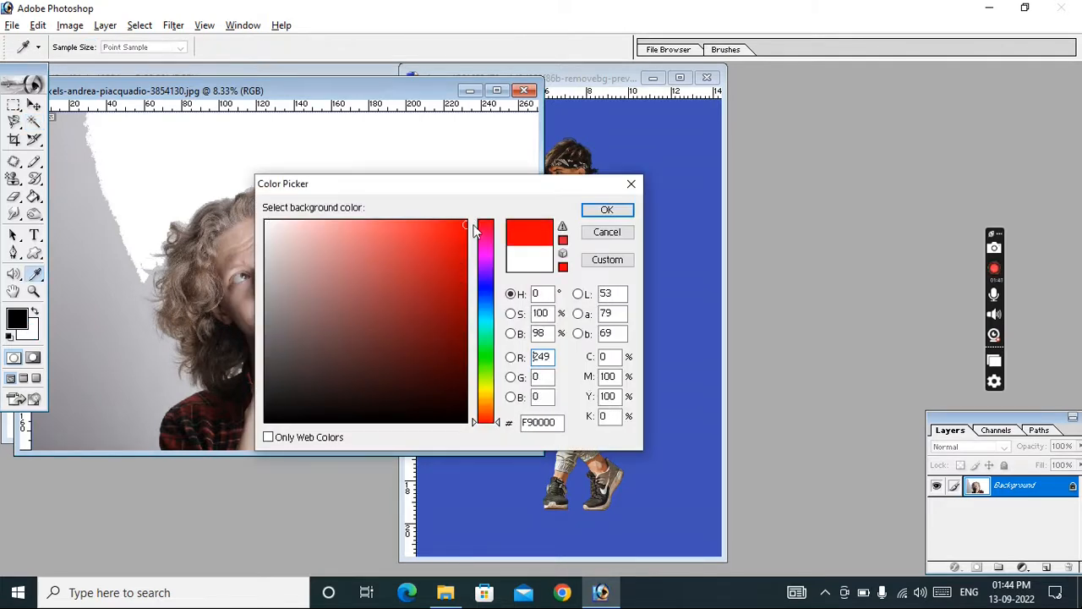
pyautogui.click(485, 286)
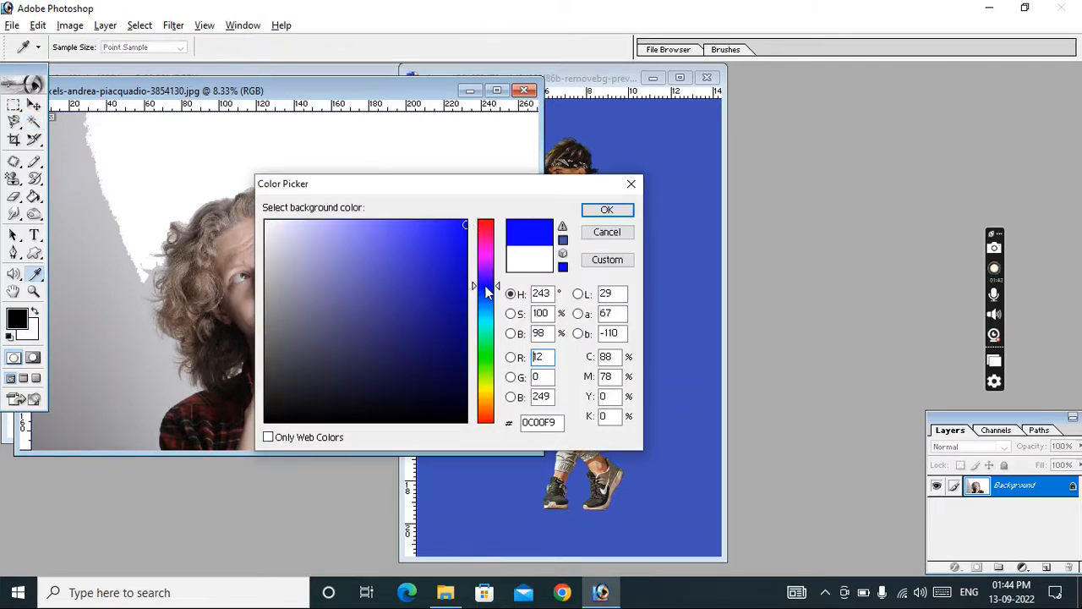
pyautogui.click(607, 209)
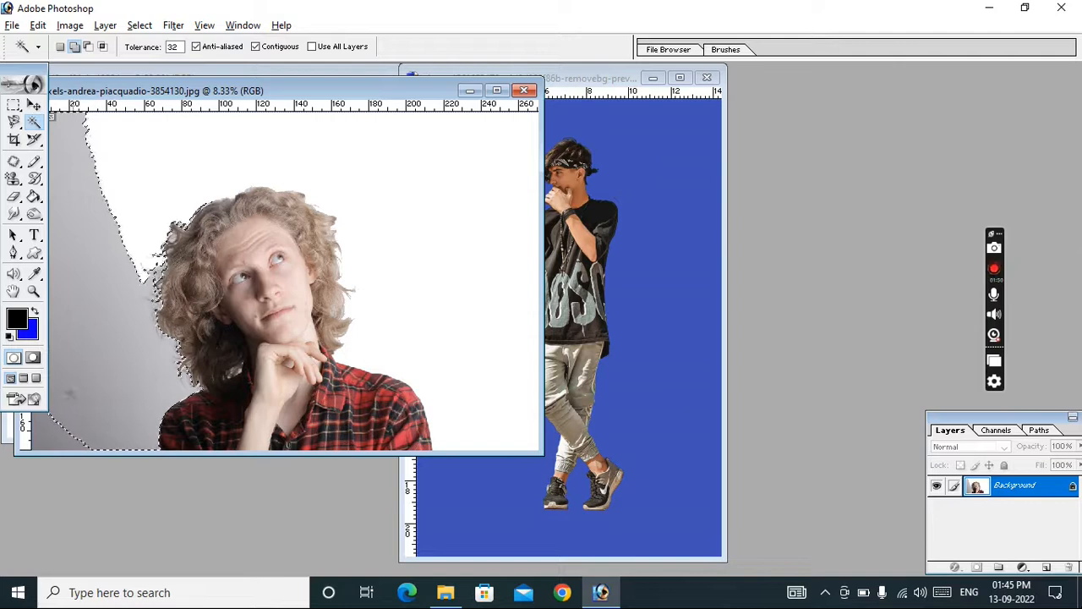
# Select the portrait's remaining grey backdrop, fill both the grey and white backdrop areas with the blue background colour, and deselect
pyautogui.keyDown('shift'); pyautogui.click(48, 437); pyautogui.keyUp('shift')
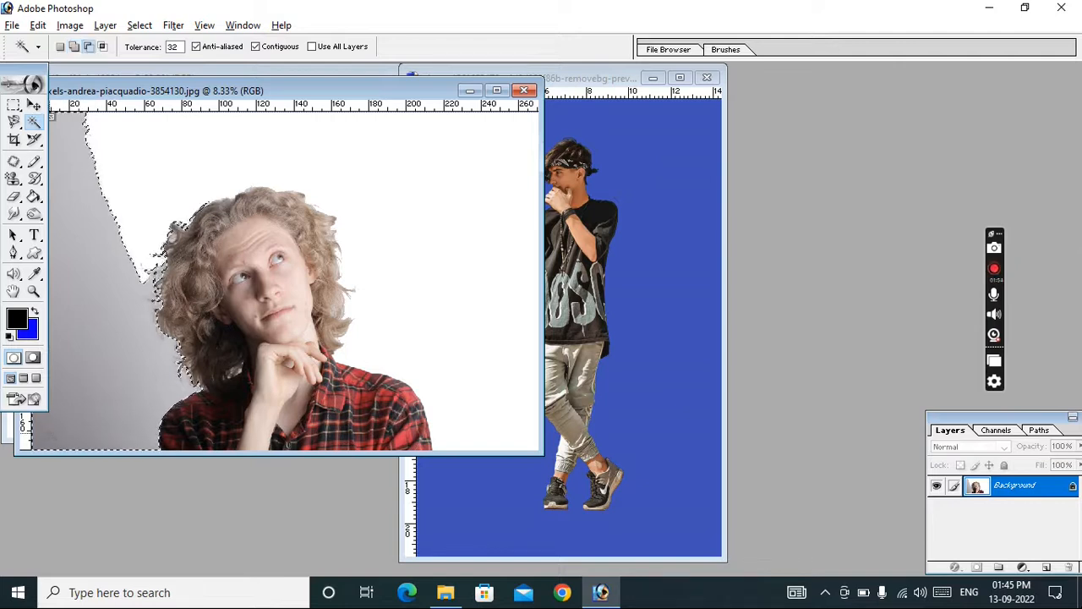
pyautogui.press('Delete')
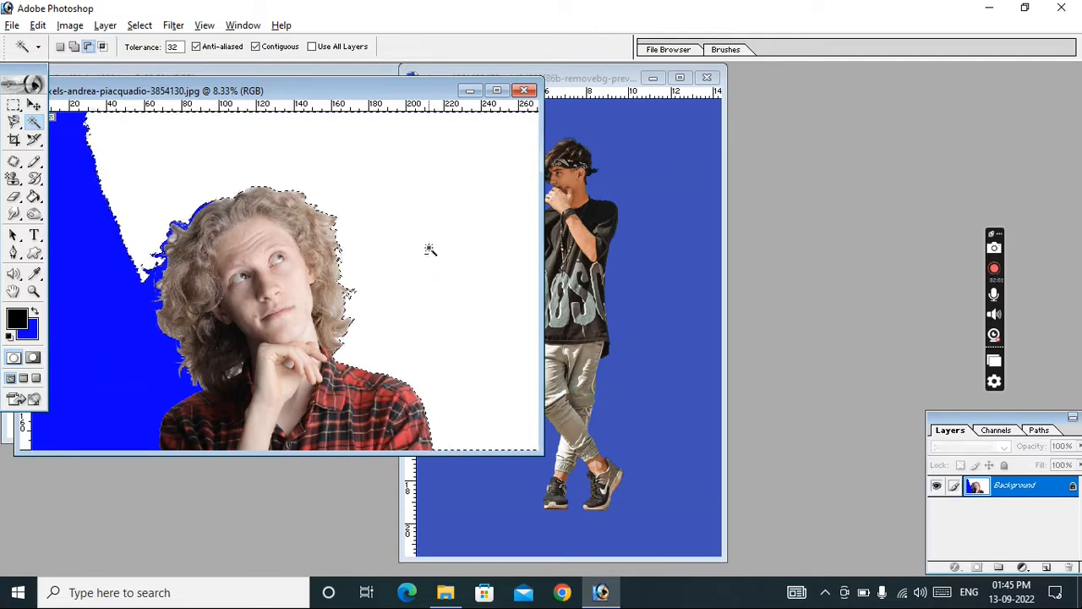
pyautogui.press('Delete')
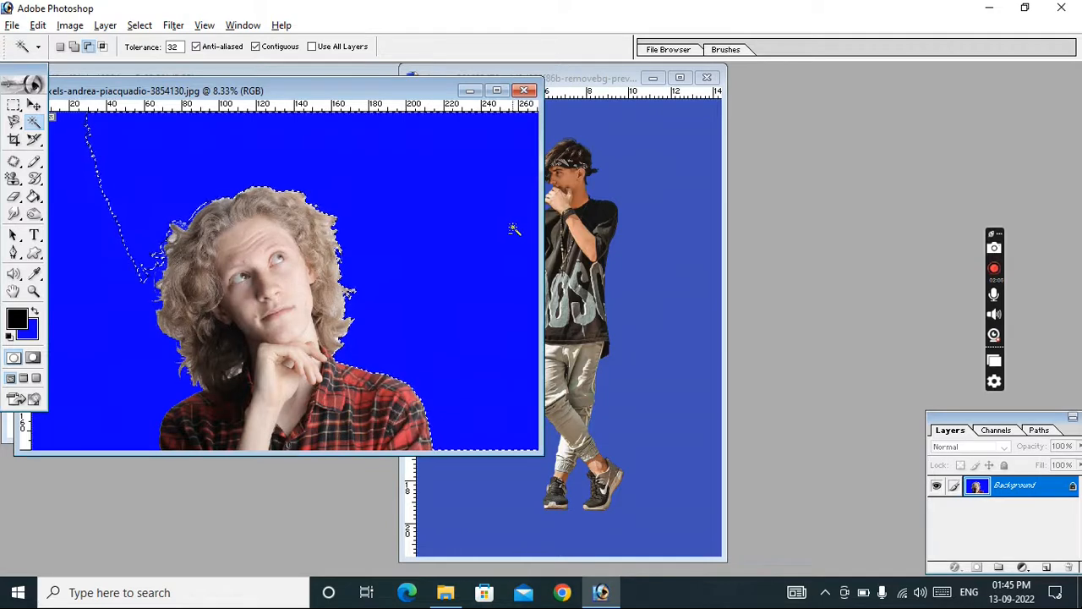
pyautogui.hotkey('ctrl', 'd')
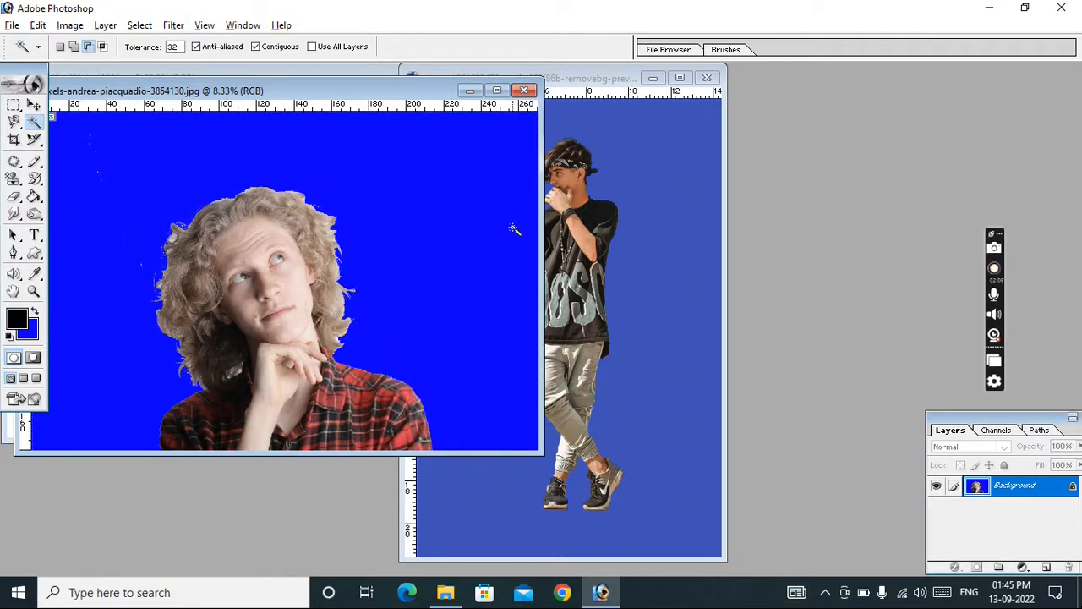
pyautogui.moveTo(153, 88); pyautogui.dragTo(269, 90)
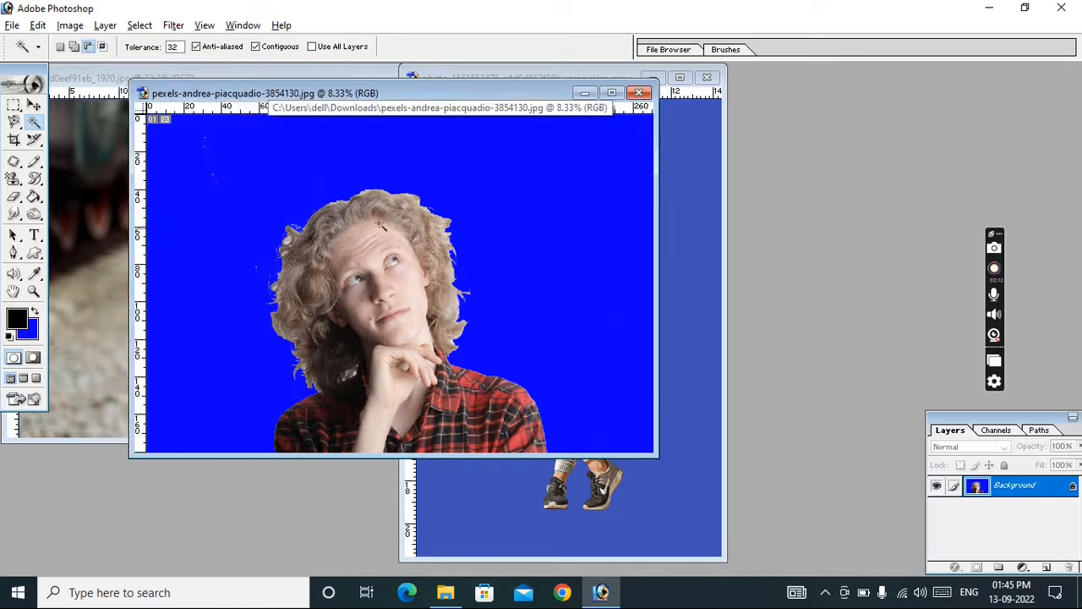
pyautogui.doubleClick(762, 270)
pyautogui.scroll(-3, 222, 211)
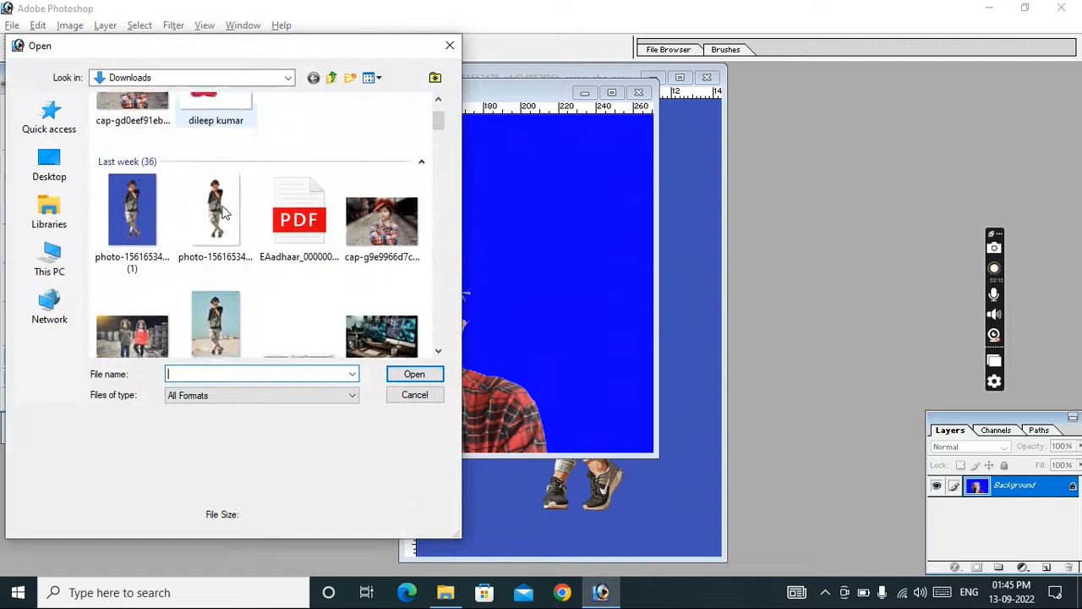
pyautogui.doubleClick(222, 254)
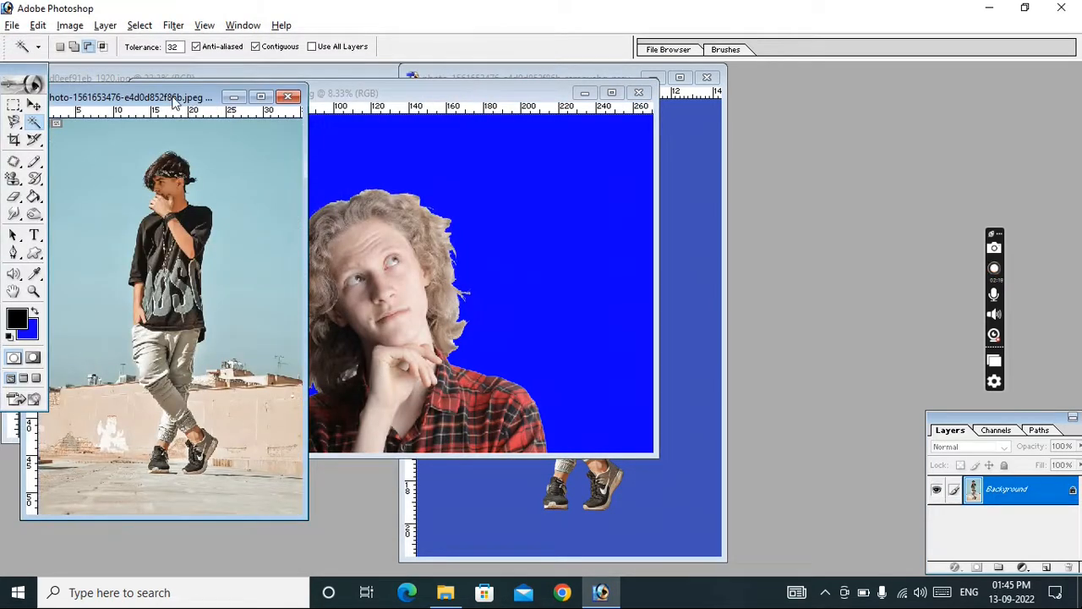
pyautogui.moveTo(174, 100); pyautogui.dragTo(522, 132)
# Select the sky behind the standing boy with the Magic Wand and set the background colour to pink-violet #E67DFD
pyautogui.click(430, 242)
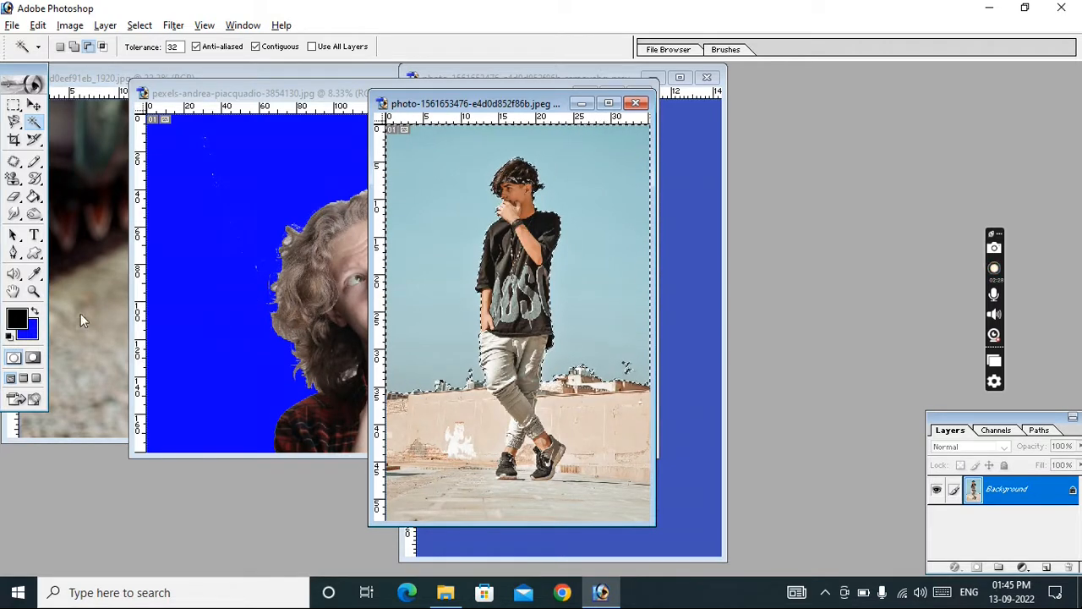
pyautogui.click(25, 331)
pyautogui.moveTo(389, 285)
pyautogui.mouseDown()
pyautogui.moveTo(409, 245)
pyautogui.moveTo(352, 224)
pyautogui.mouseUp()
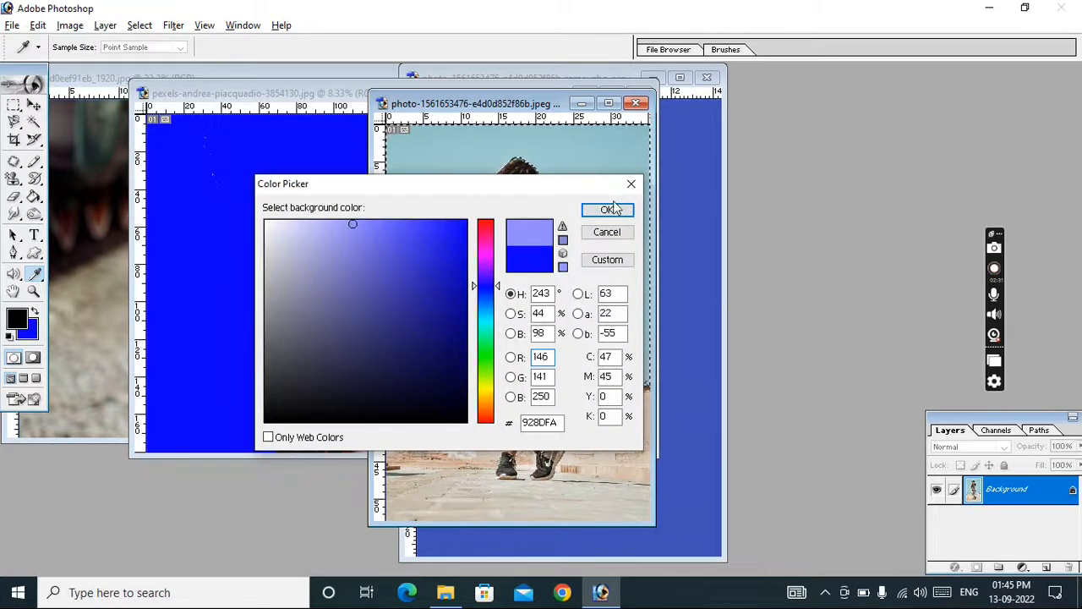
pyautogui.click(349, 257)
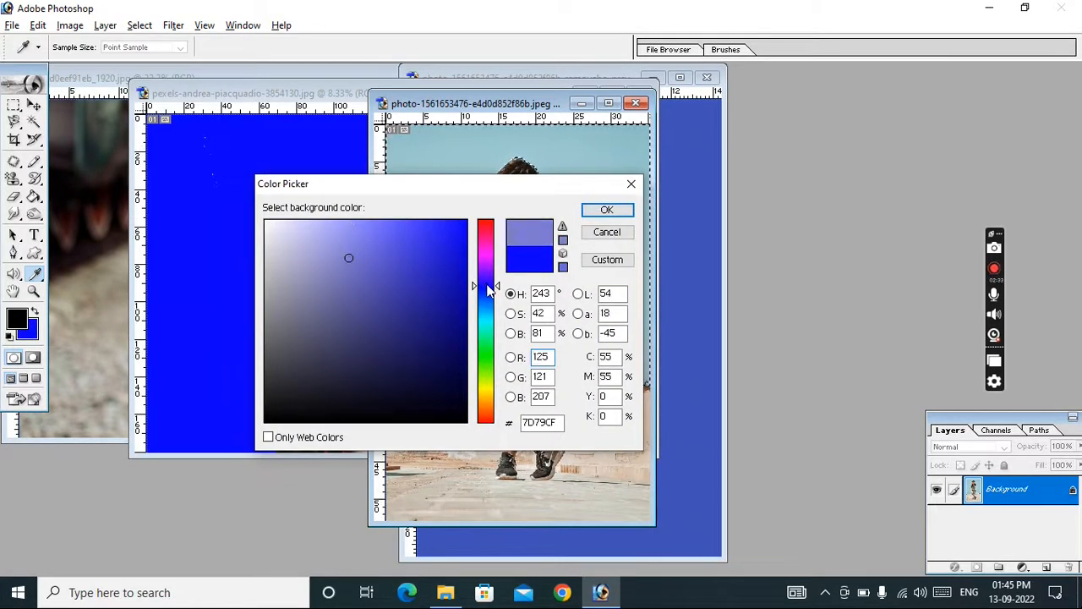
pyautogui.moveTo(489, 289); pyautogui.dragTo(486, 260)
pyautogui.click(332, 239)
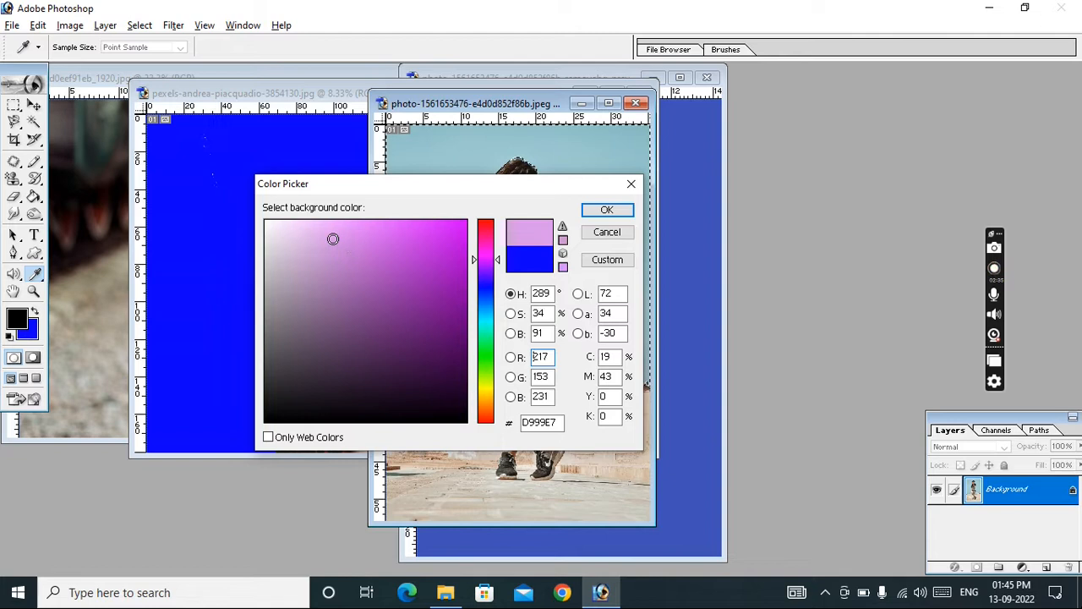
pyautogui.click(365, 222)
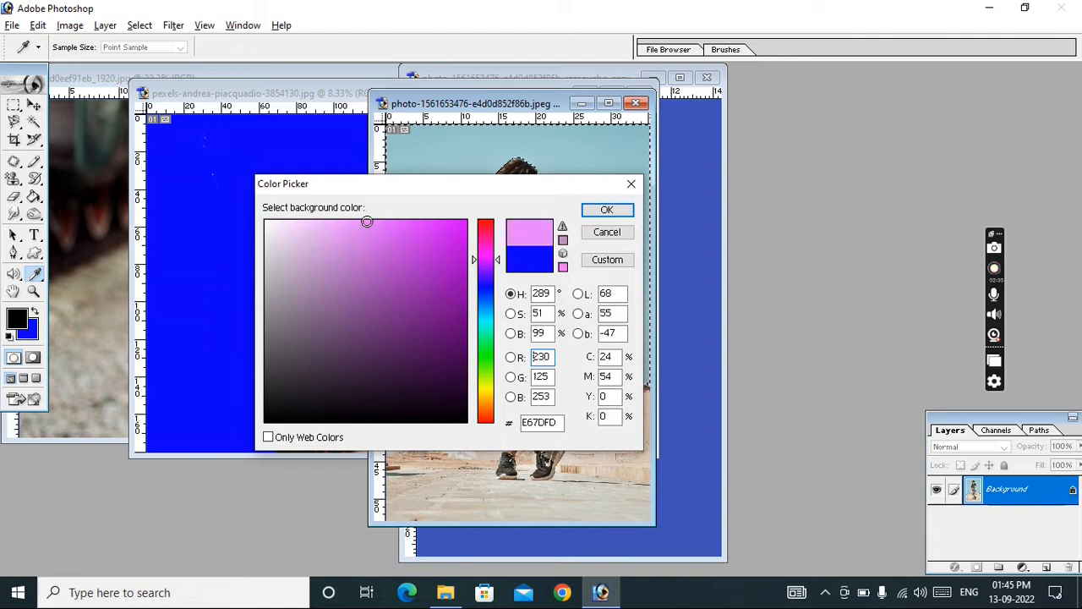
pyautogui.click(605, 210)
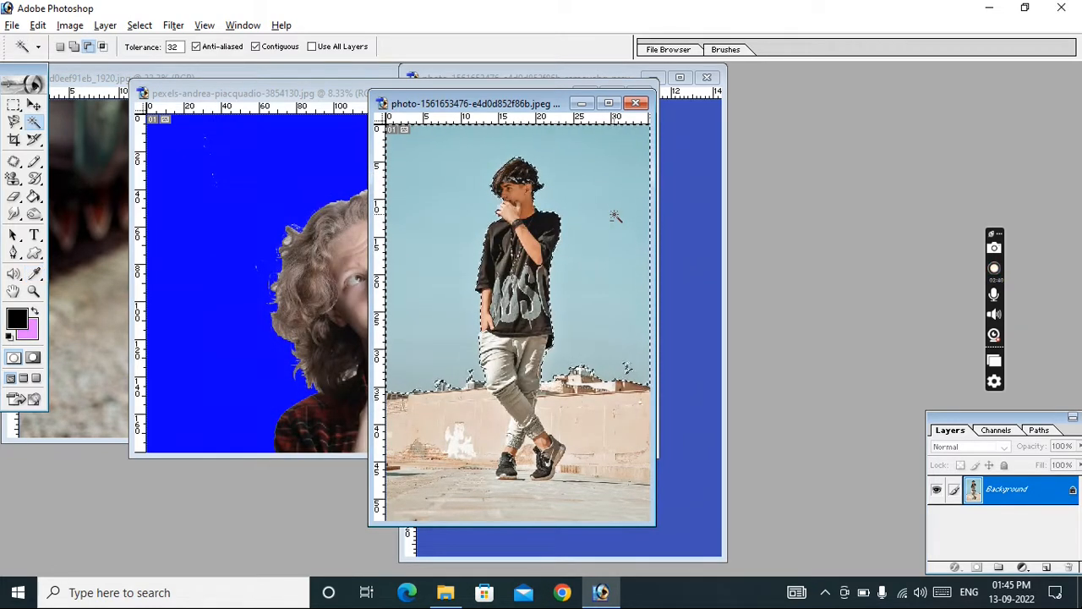
# Fill the selected sky behind the standing boy with the pink-violet background colour and bring the curly-haired portrait to the front
pyautogui.press('Delete')
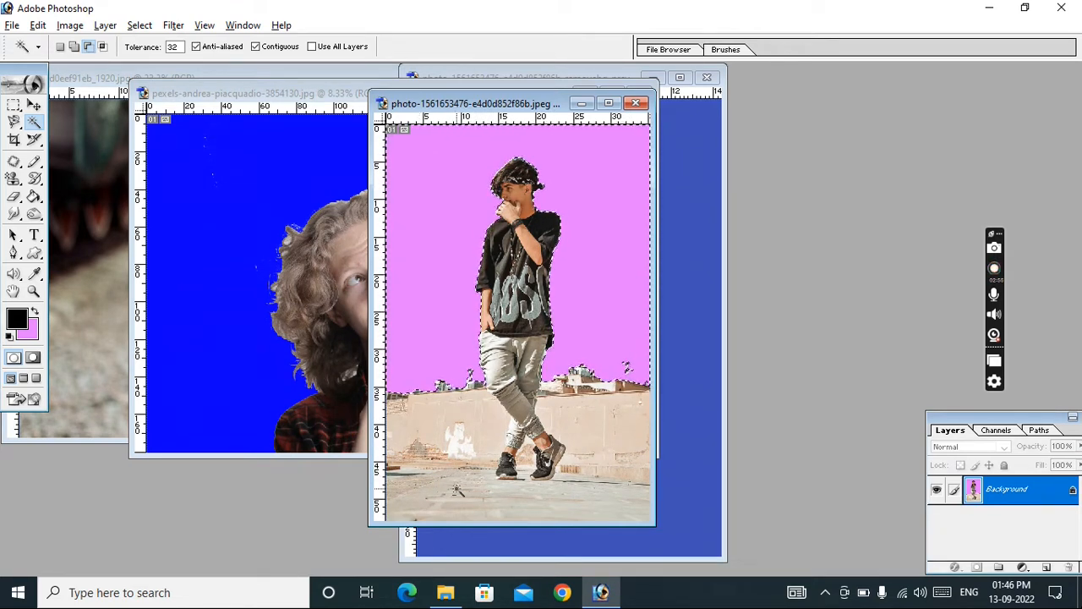
pyautogui.click(278, 296)
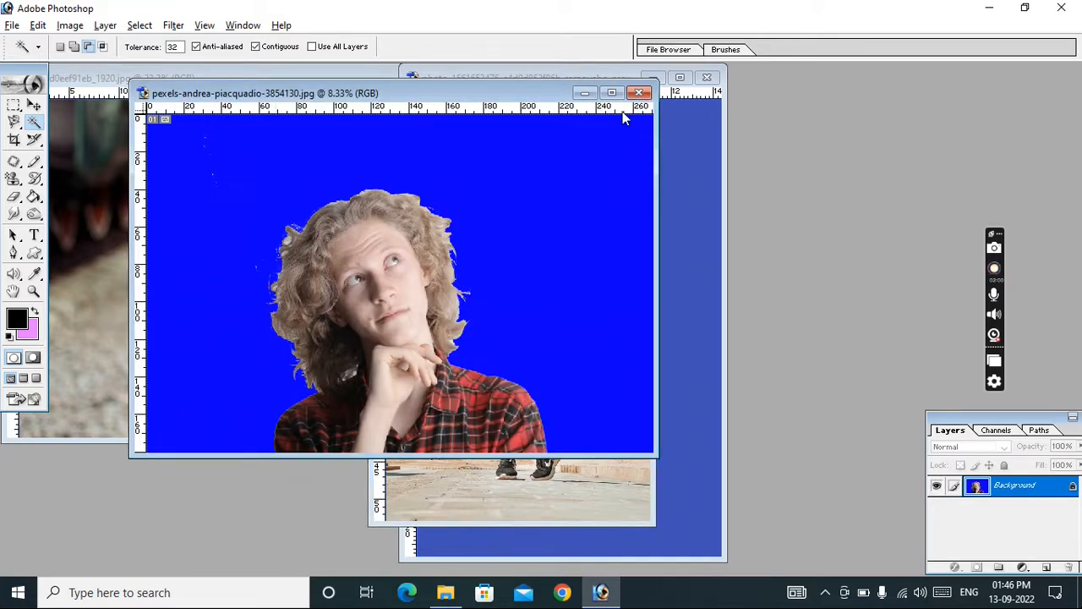
pyautogui.click(377, 253)
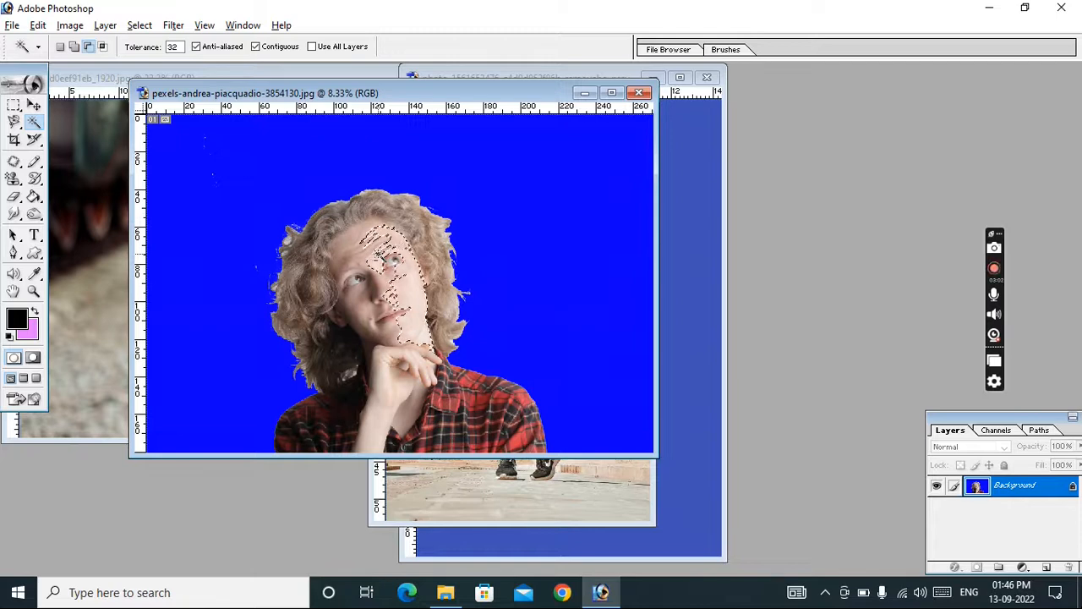
pyautogui.hotkey('ctrl', 's')
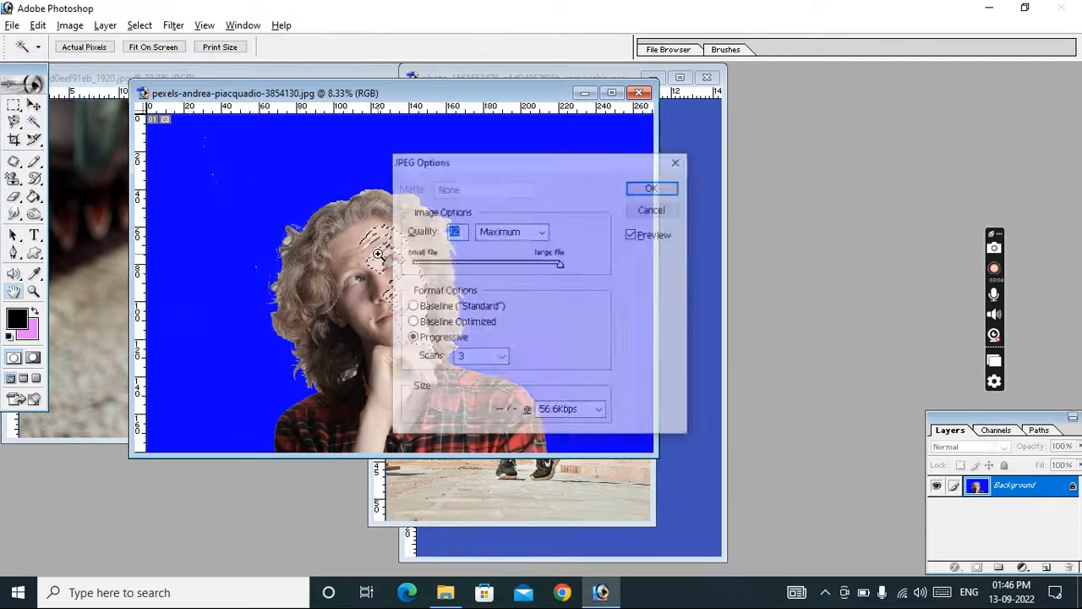
pyautogui.click(680, 162)
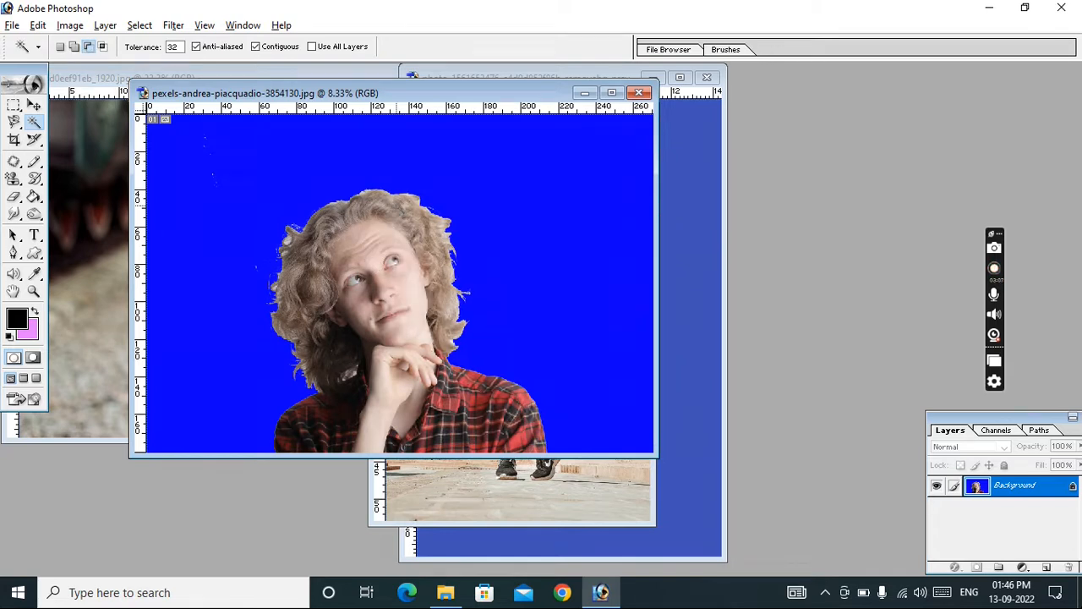
# Select a single pixel row across the portrait's cheek using the Single Row Marquee with 0 px feather, and fill it with the background colour
pyautogui.hotkey('ctrl', '+')
pyautogui.hotkey('ctrl', '+')
pyautogui.hotkey('ctrl', '+')
pyautogui.hotkey('ctrl', '+')
pyautogui.hotkey('ctrl', '+')
pyautogui.hotkey('ctrl', '+')
pyautogui.hotkey('ctrl', '+')
pyautogui.hotkey('ctrl', '+')
pyautogui.hotkey('ctrl', '+')
pyautogui.hotkey('ctrl', '+')
pyautogui.hotkey('ctrl', '+')
pyautogui.hotkey('ctrl', '+')
pyautogui.hotkey('ctrl', '+')
pyautogui.hotkey('ctrl', '+')
pyautogui.hotkey('ctrl', '+')
pyautogui.hotkey('ctrl', '+')
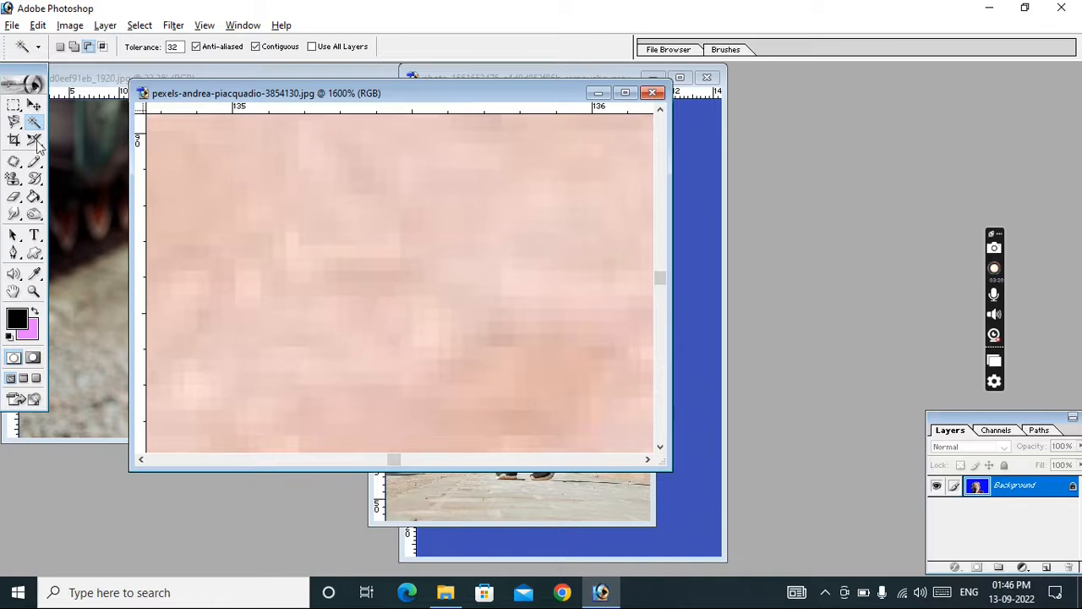
pyautogui.click(13, 105)
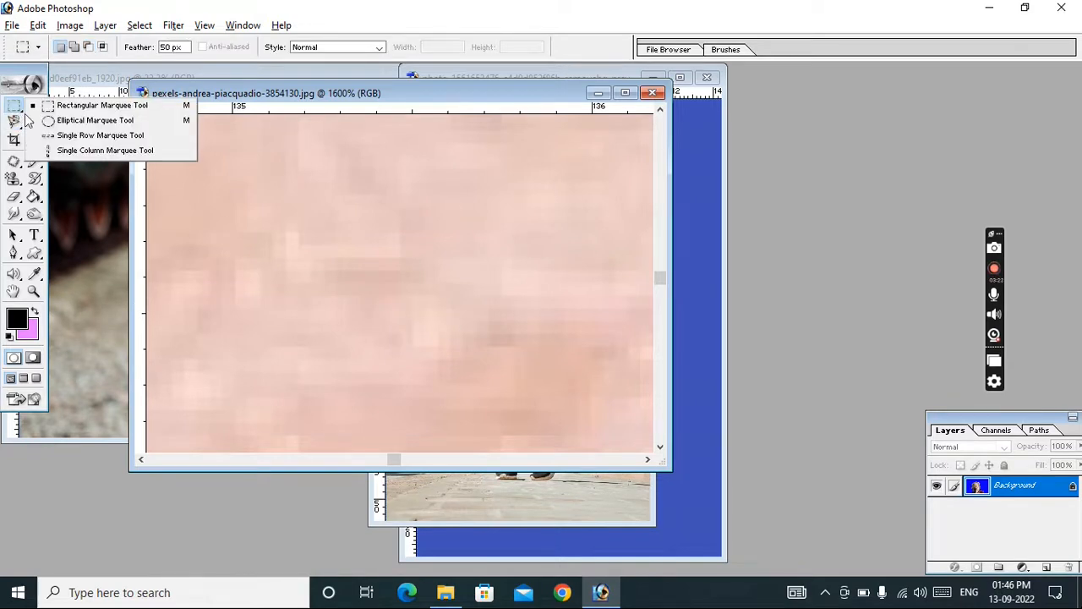
pyautogui.click(100, 135)
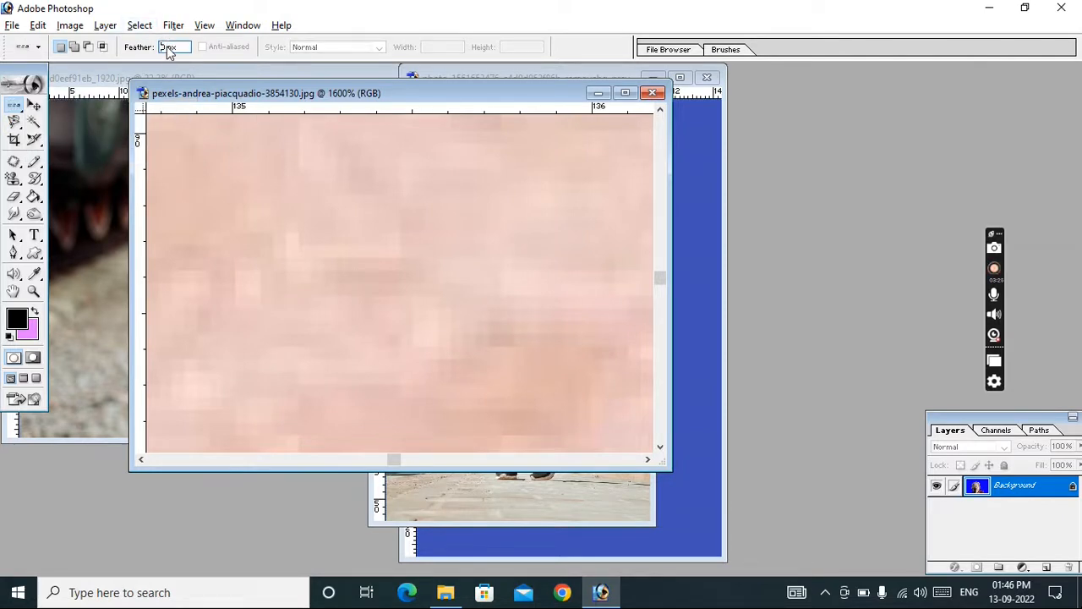
pyautogui.click(374, 248)
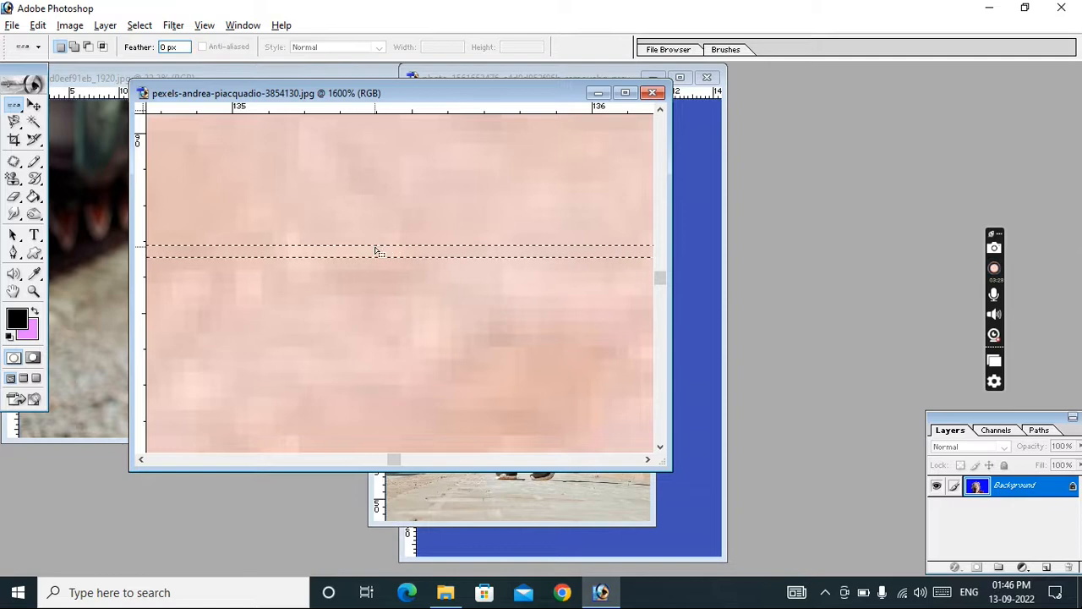
pyautogui.press('Delete')
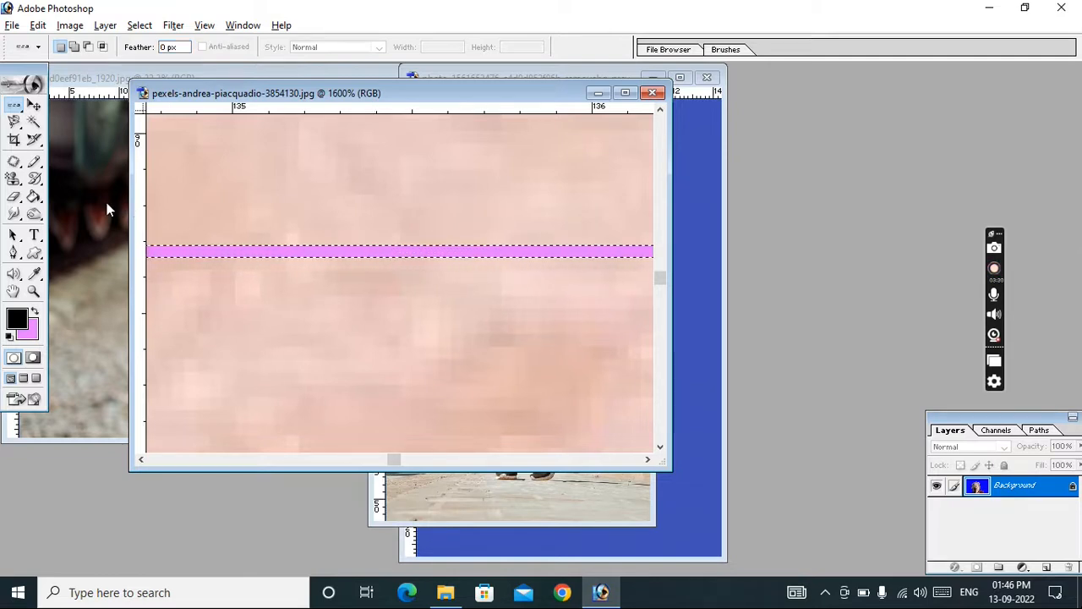
# Select a single pixel column crossing the pink row with the Single Column Marquee and fill it with the background colour
pyautogui.moveTo(15, 107); pyautogui.dragTo(76, 148)
pyautogui.click(389, 193)
pyautogui.press('Delete')
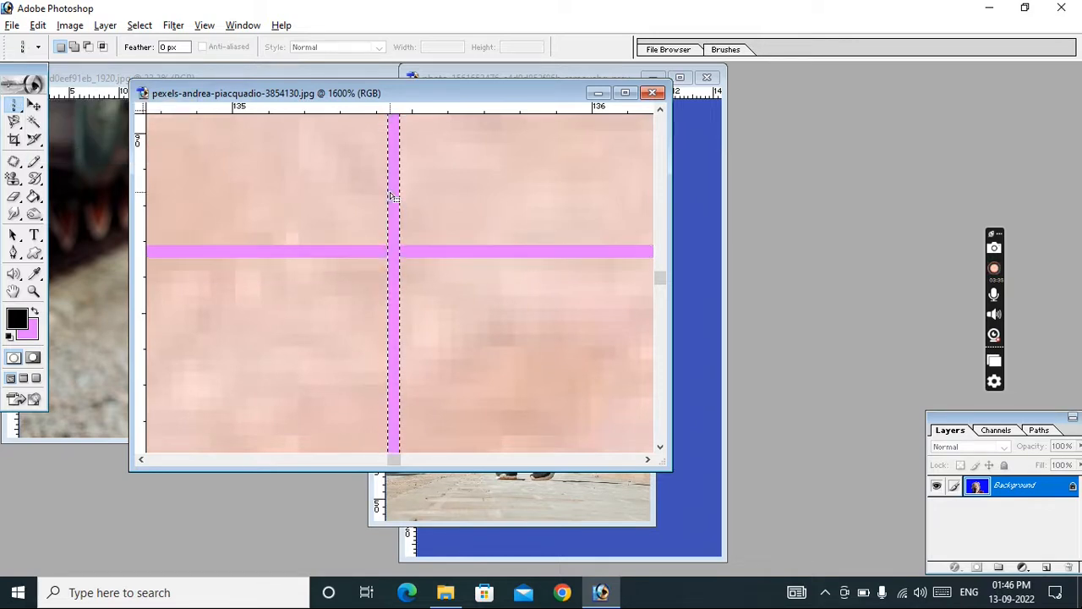
# Select the single pixel where the pink row and column cross, using the Rectangular Marquee
pyautogui.moveTo(14, 105); pyautogui.dragTo(102, 106)
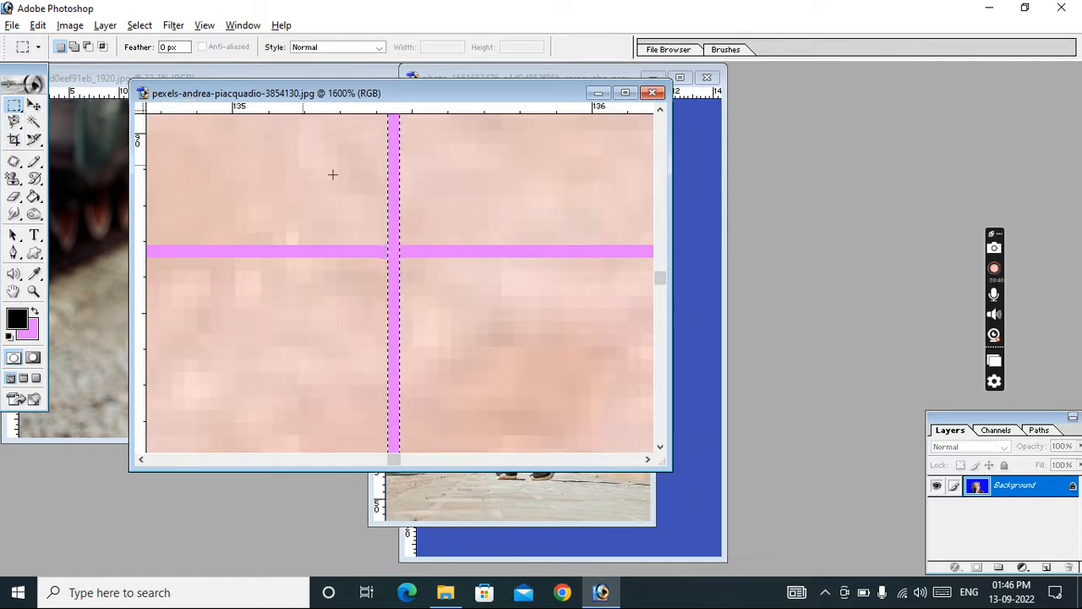
pyautogui.click(413, 210)
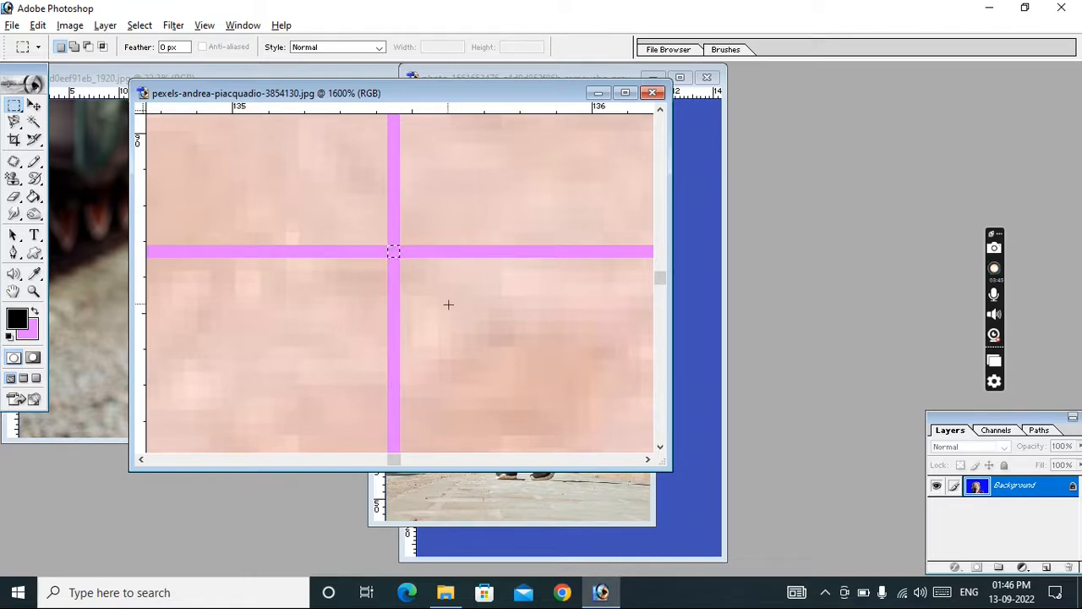
pyautogui.hscroll(-4, 448, 304)
pyautogui.hscroll(5, 448, 304)
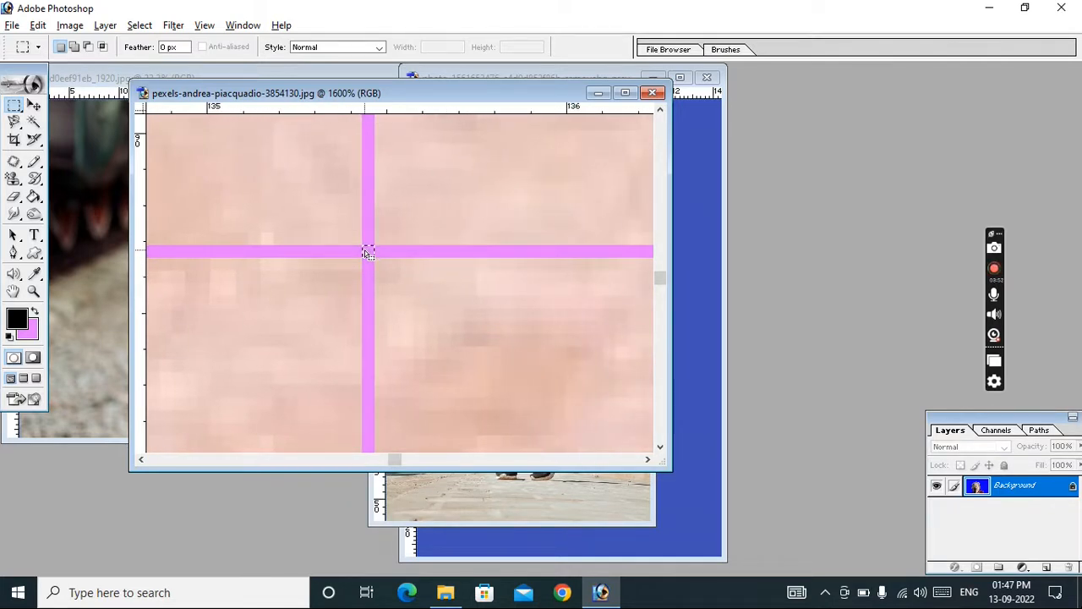
# Check the portrait's pixel width and height in the Image Size settings without changing them
pyautogui.rightClick(415, 98)
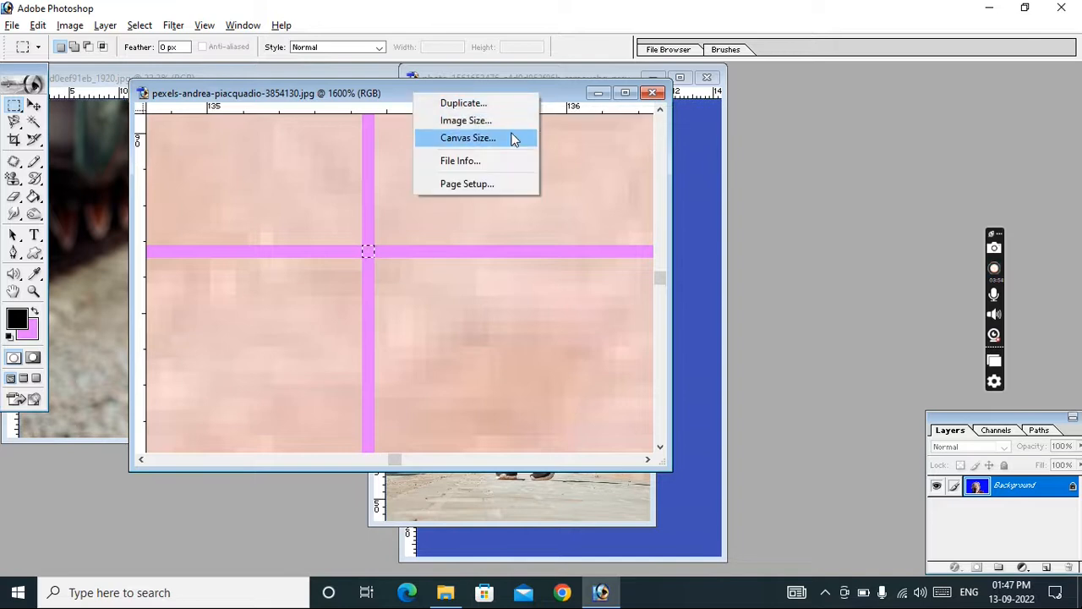
pyautogui.click(465, 121)
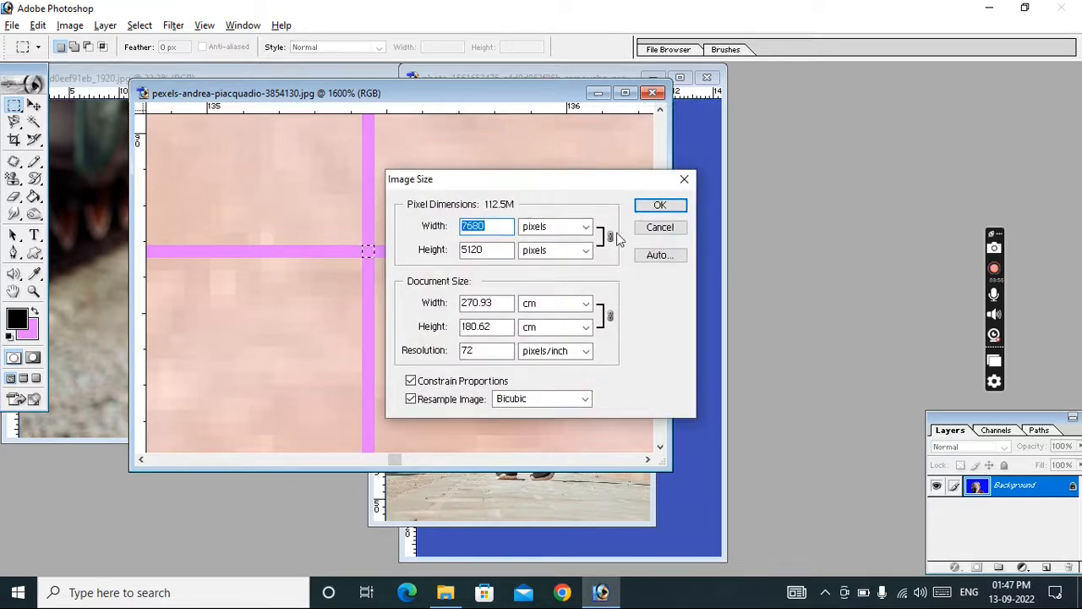
pyautogui.click(489, 227)
pyautogui.click(488, 253)
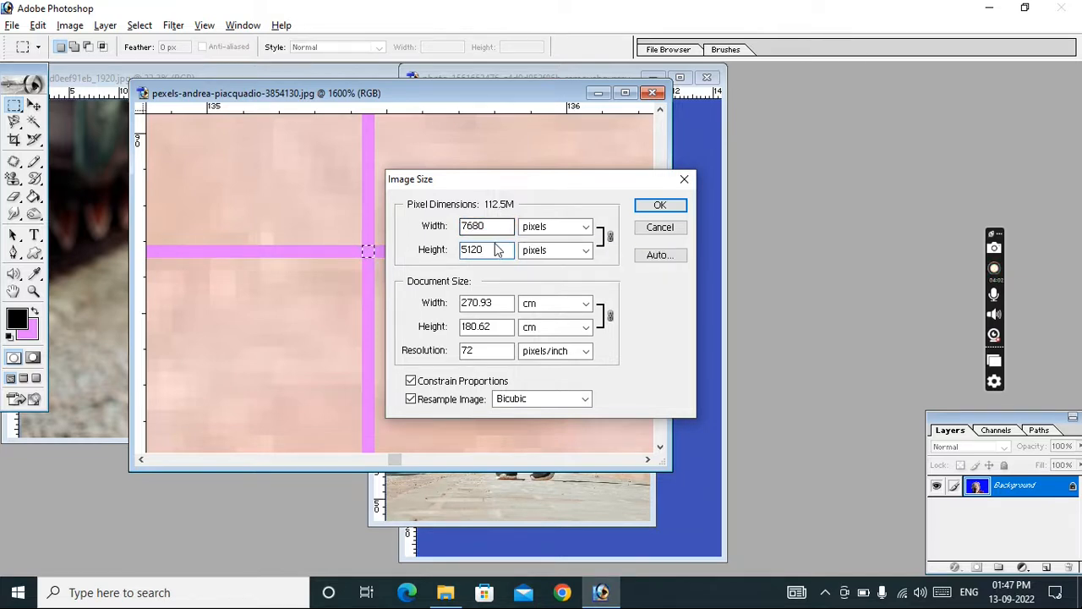
pyautogui.click(683, 179)
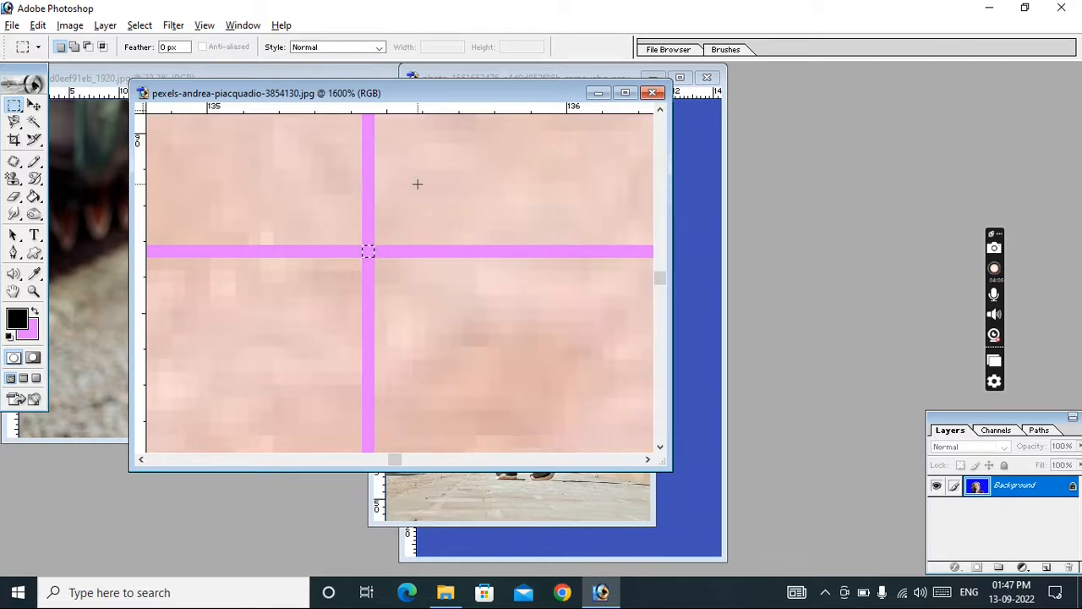
# View the whole portrait fitted on screen to examine how the one-pixel pink lines look at normal size
pyautogui.hotkey('ctrl', '-')
pyautogui.hotkey('ctrl', '-')
pyautogui.hotkey('ctrl', '-')
pyautogui.hotkey('ctrl', '-')
pyautogui.hotkey('ctrl', '-')
pyautogui.hotkey('ctrl', '-')
pyautogui.hotkey('ctrl', '-')
pyautogui.hotkey('ctrl', '-')
pyautogui.hotkey('ctrl', '-')
pyautogui.hotkey('ctrl', '-')
pyautogui.hotkey('ctrl', '-')
pyautogui.hotkey('ctrl', '-')
pyautogui.hotkey('ctrl', '-')
pyautogui.hotkey('ctrl', '-')
pyautogui.hotkey('ctrl', '-')
pyautogui.hotkey('ctrl', '-')
pyautogui.hotkey('ctrl', '-')
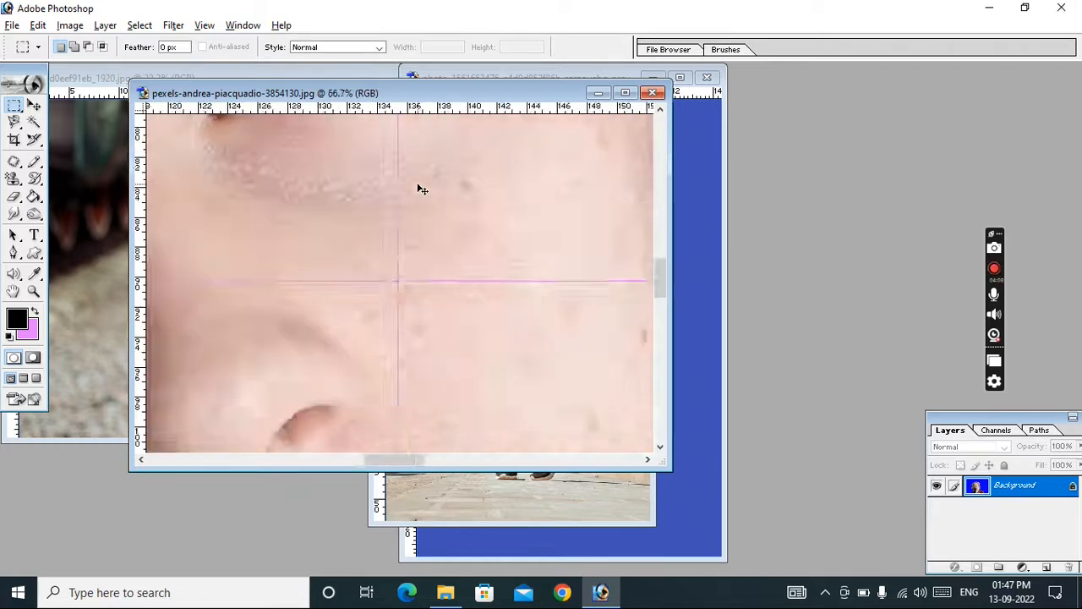
pyautogui.hotkey('ctrl', '+')
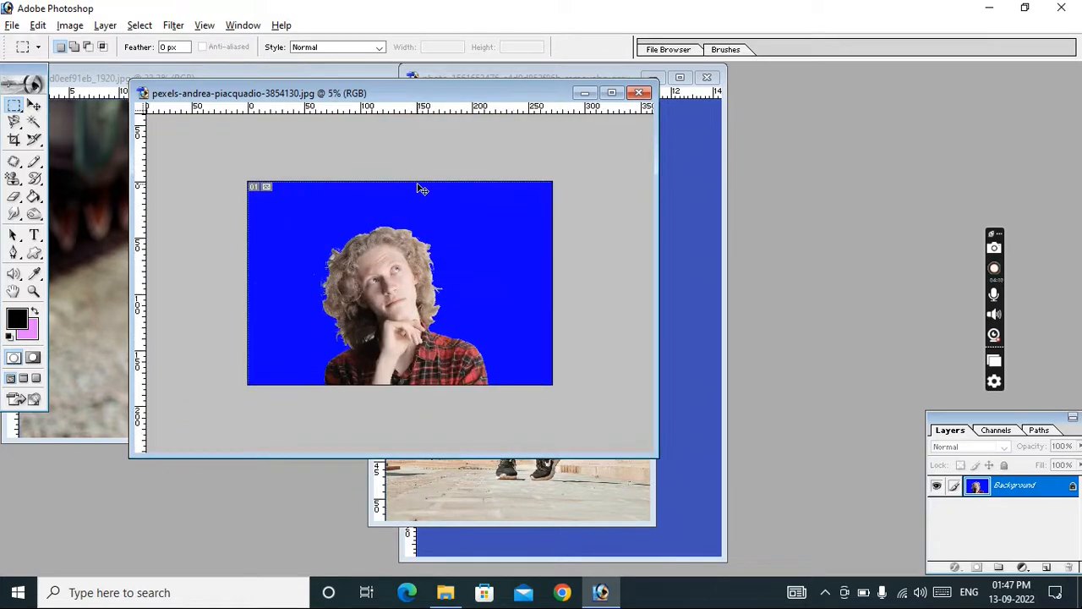
pyautogui.hotkey('ctrl', '0')
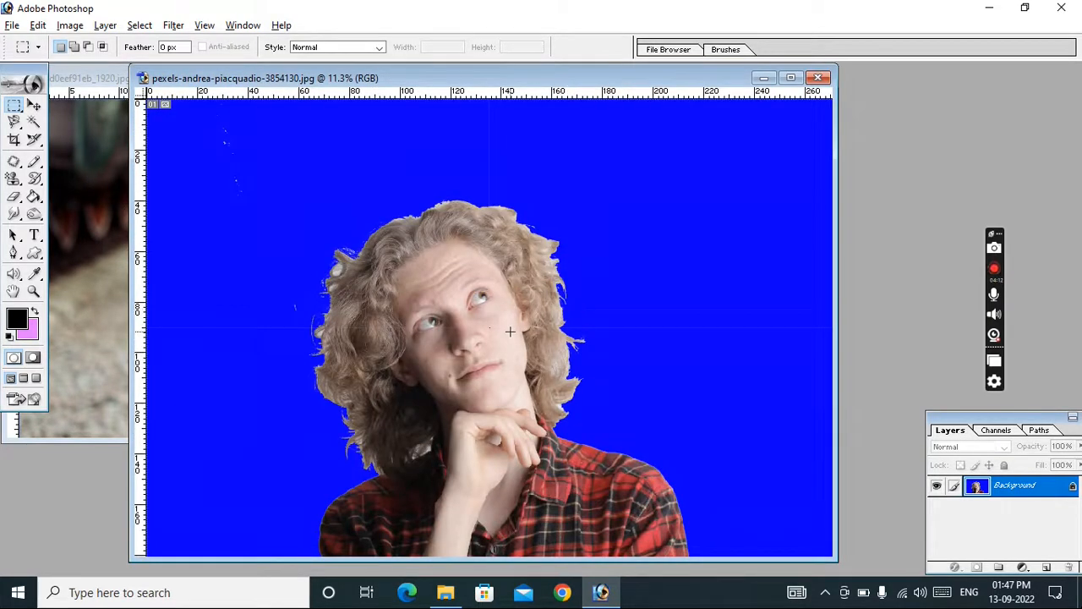
# Examine the crossing pink lines and the selected pixel on the cheek at magnifications up to 1600%
pyautogui.scroll(-1, 510, 331)
pyautogui.scroll(1, 509, 339)
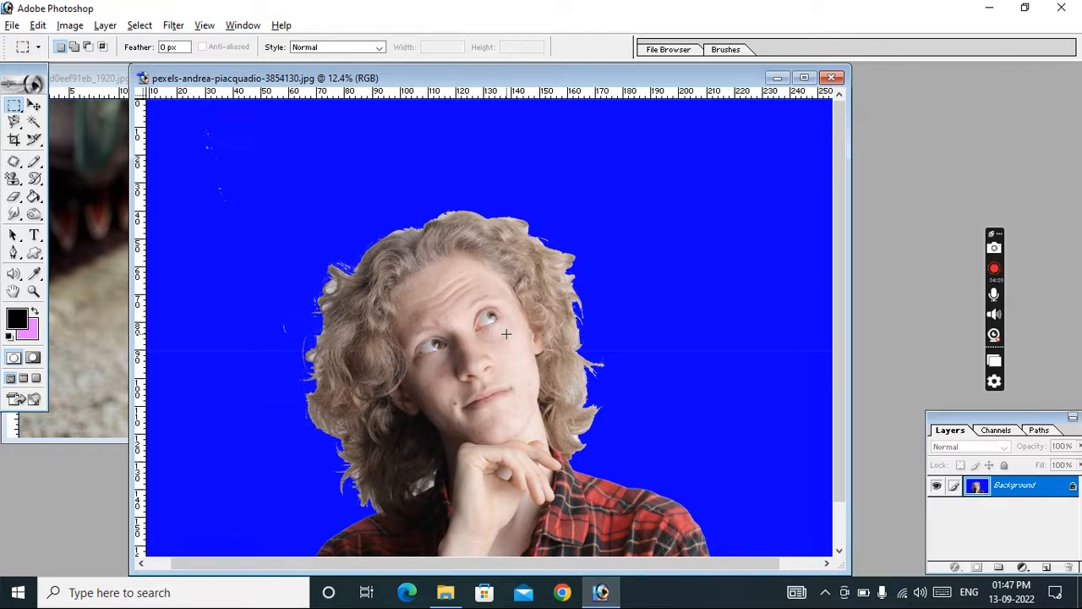
pyautogui.scroll(15, 509, 338)
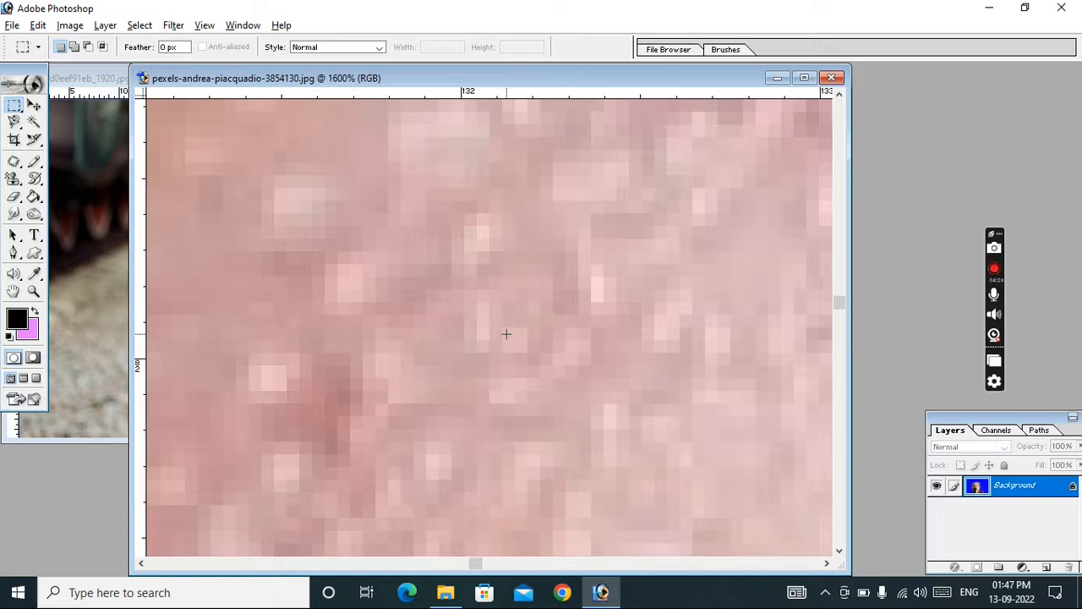
pyautogui.scroll(-10, 511, 339)
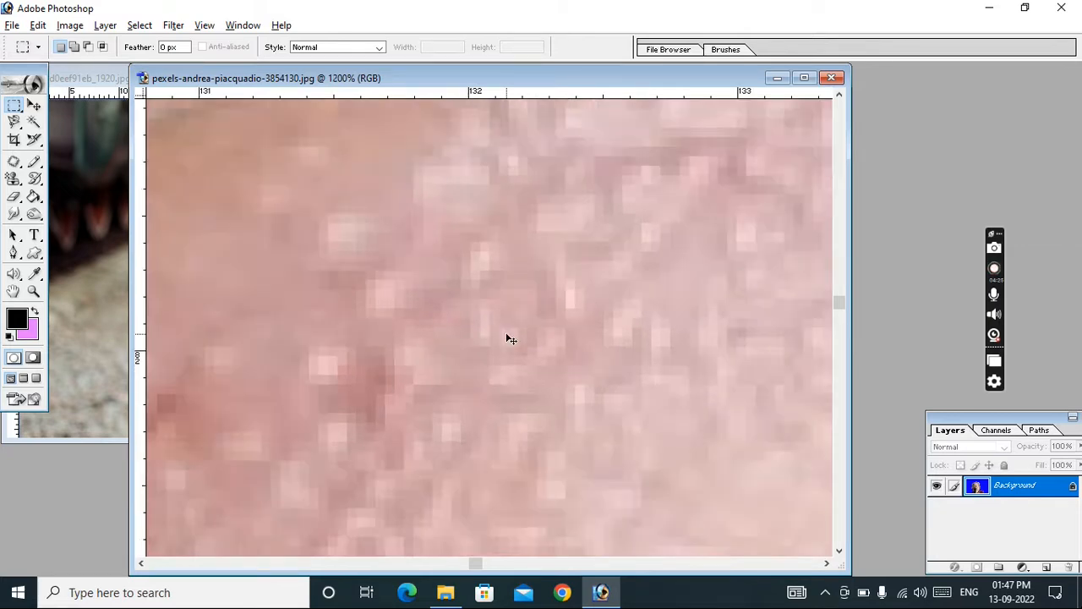
pyautogui.scroll(-10, 505, 333)
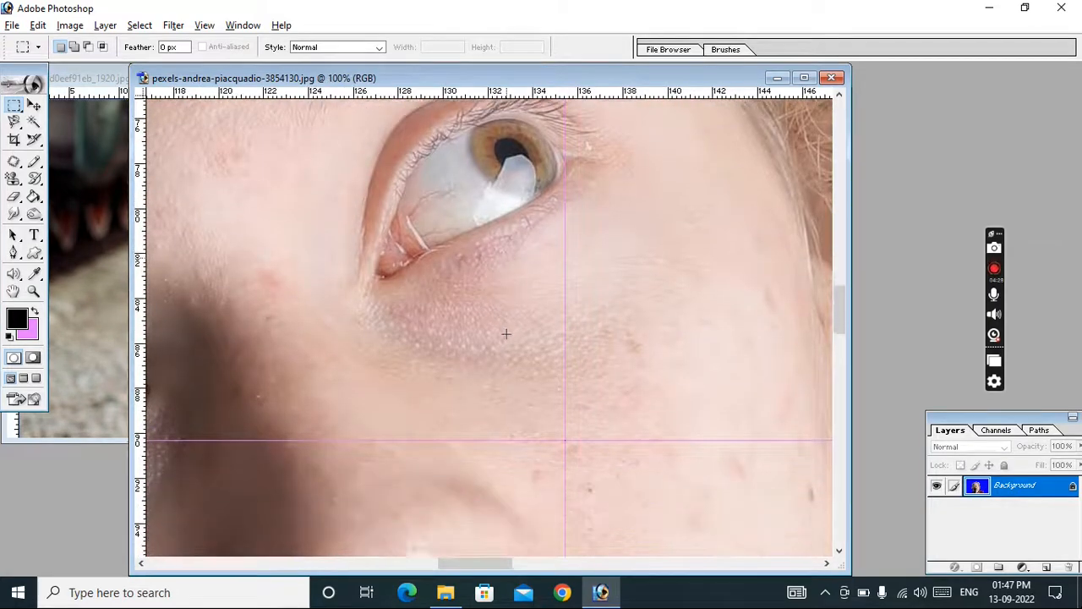
pyautogui.scroll(4, 506, 334)
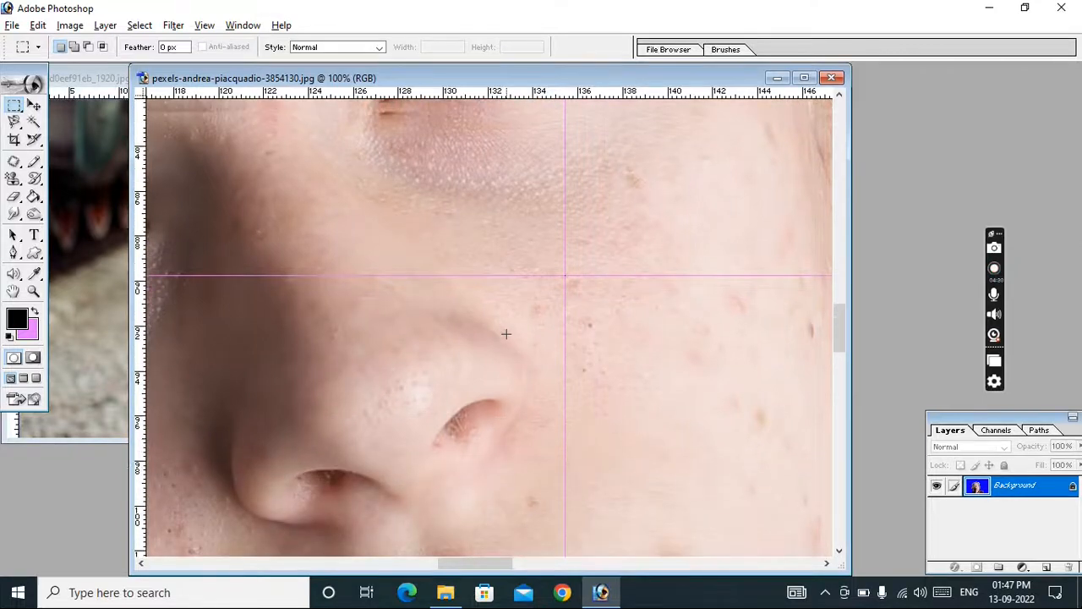
pyautogui.scroll(2, 511, 339)
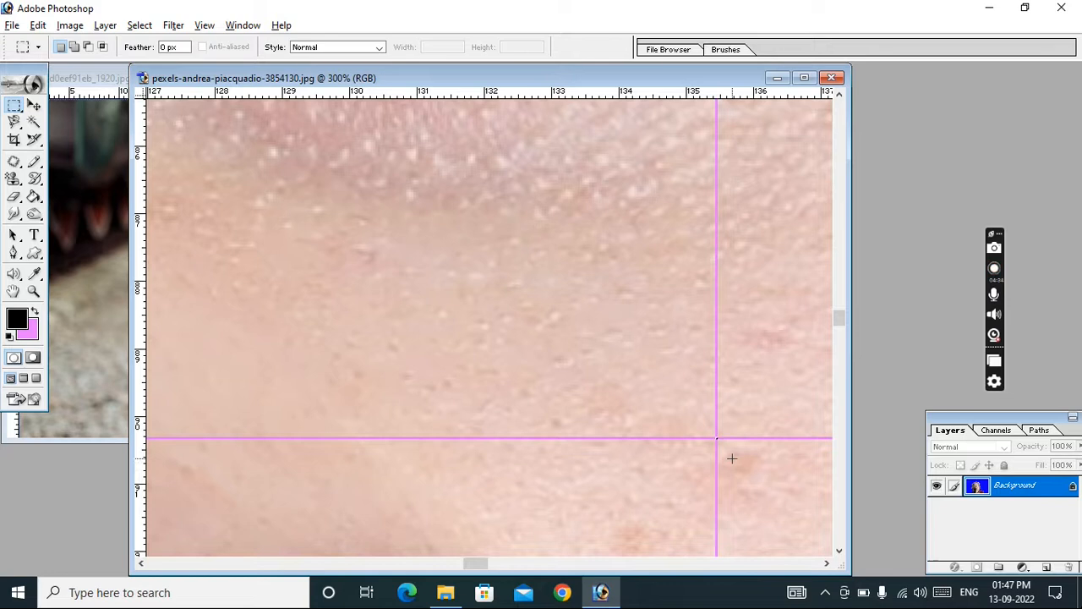
pyautogui.hscroll(3, 736, 463)
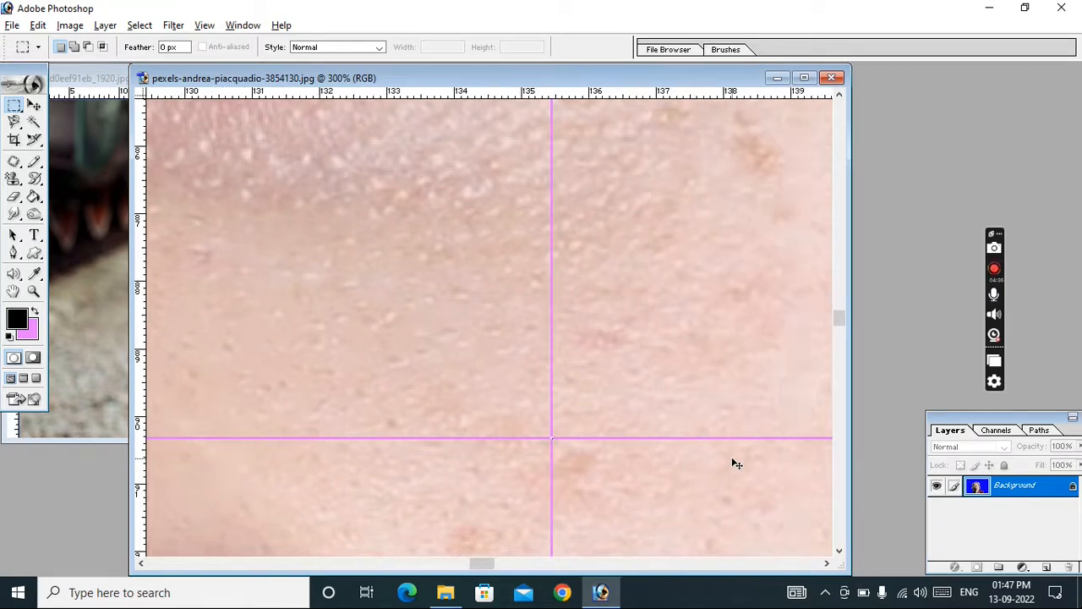
pyautogui.hotkey('ctrl', '+')
pyautogui.hotkey('ctrl', '+')
pyautogui.hotkey('ctrl', '+')
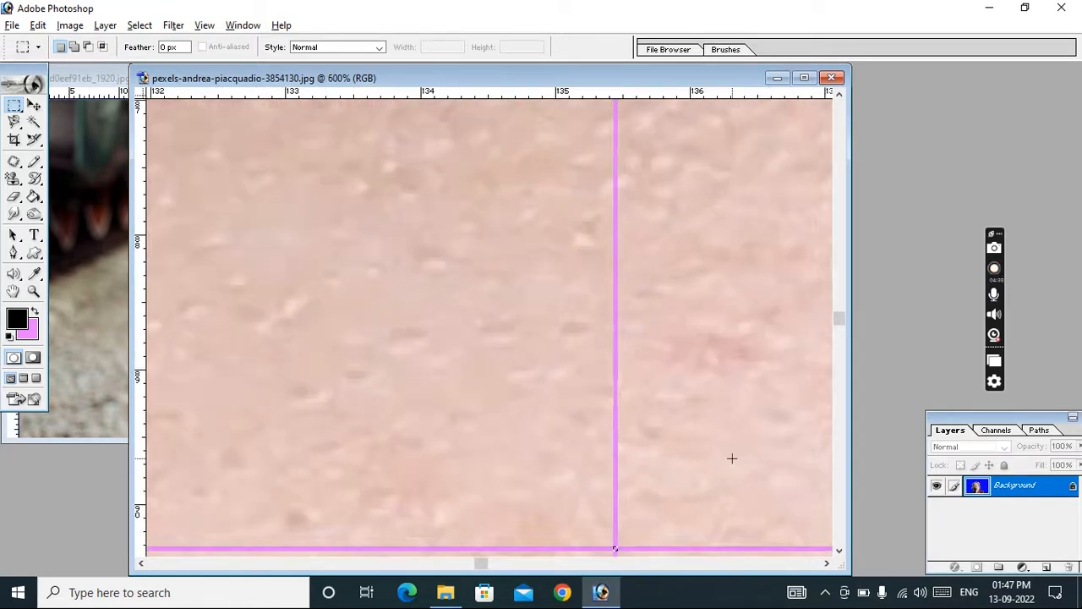
pyautogui.scroll(-4, 732, 459)
pyautogui.hotkey('ctrl', '+')
pyautogui.hotkey('ctrl', '+')
pyautogui.hotkey('ctrl', '+')
pyautogui.hotkey('ctrl', '+')
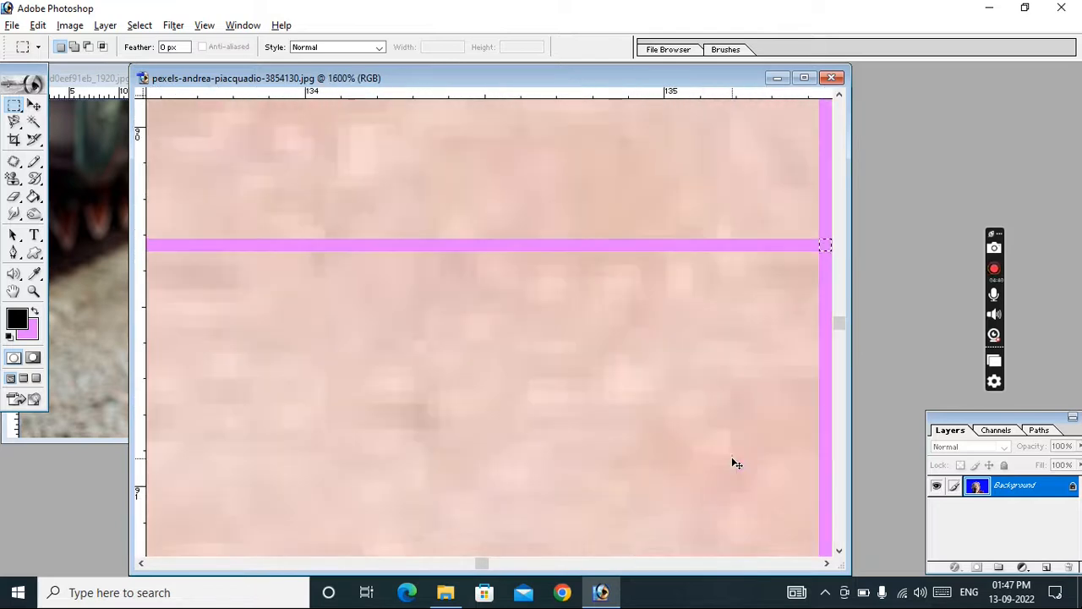
pyautogui.hscroll(5, 735, 464)
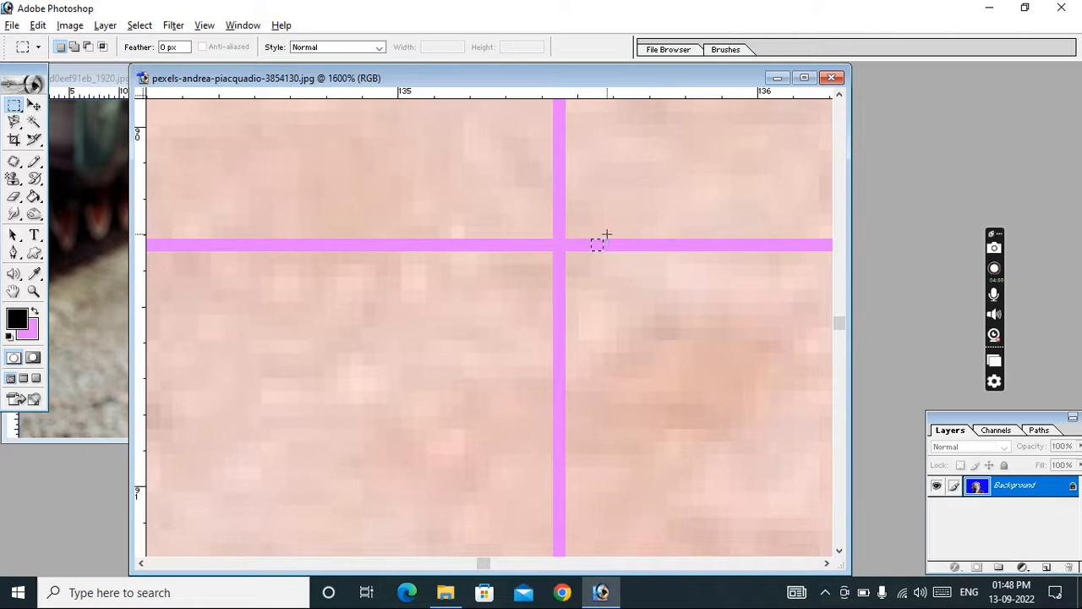
# Close the portrait image and return to the standing boy's photo with the Magic Wand tool active
pyautogui.click(832, 78)
pyautogui.click(545, 233)
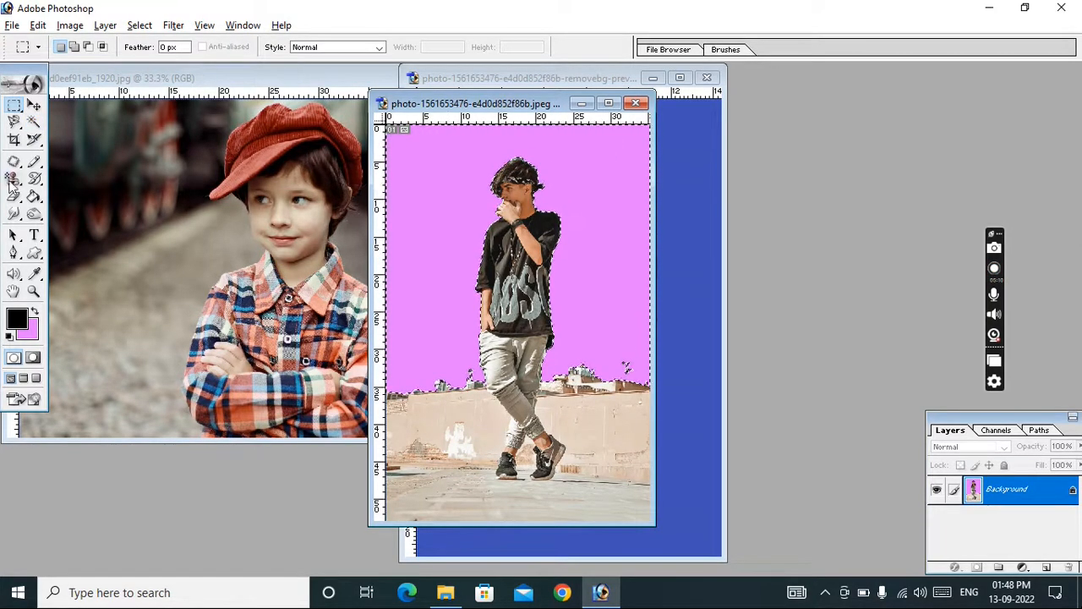
pyautogui.click(34, 121)
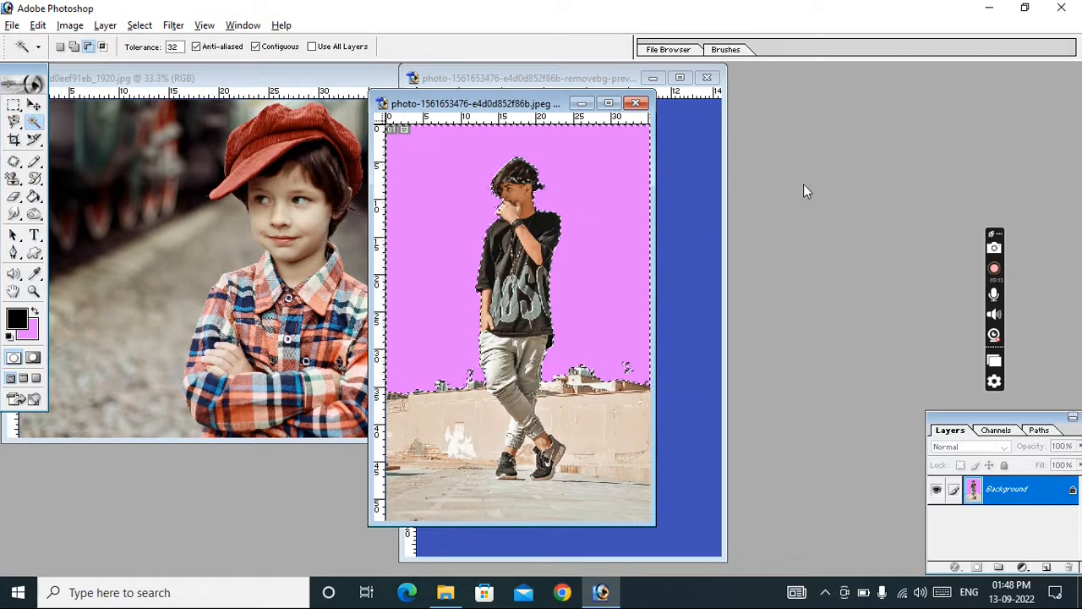